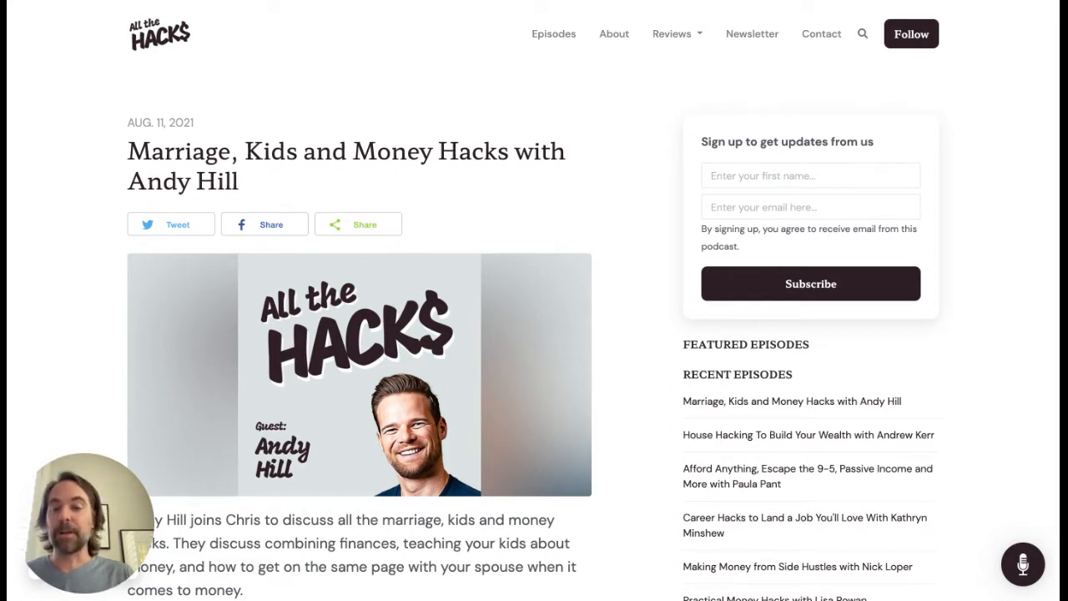
- Review the published episode page, from its title and summary through the audio player, show notes and contact links
scroll(639, 207, "down", 5)
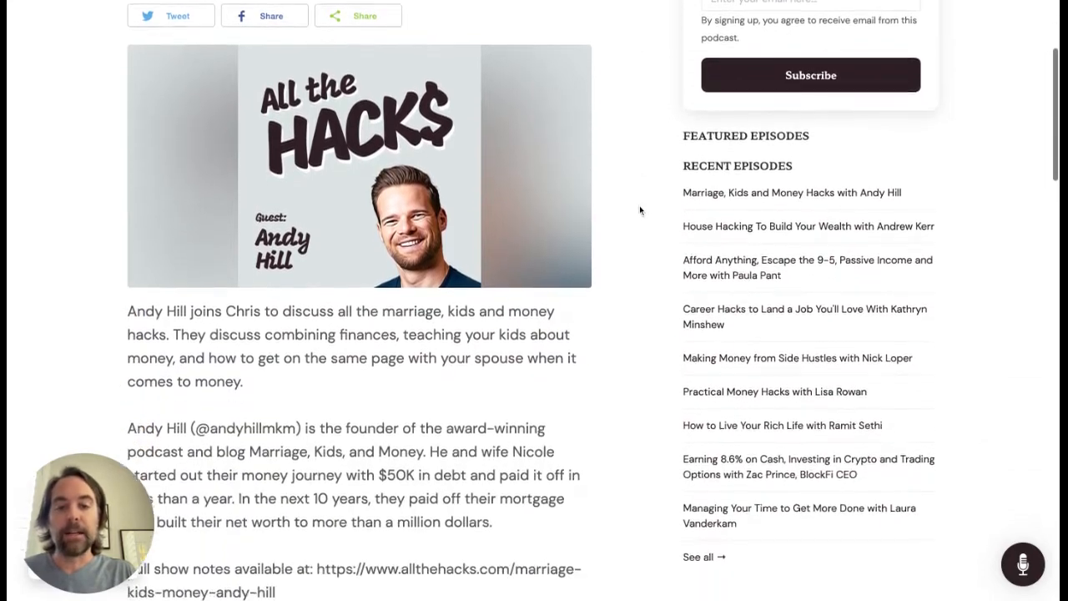
scroll(640, 209, "down", 8)
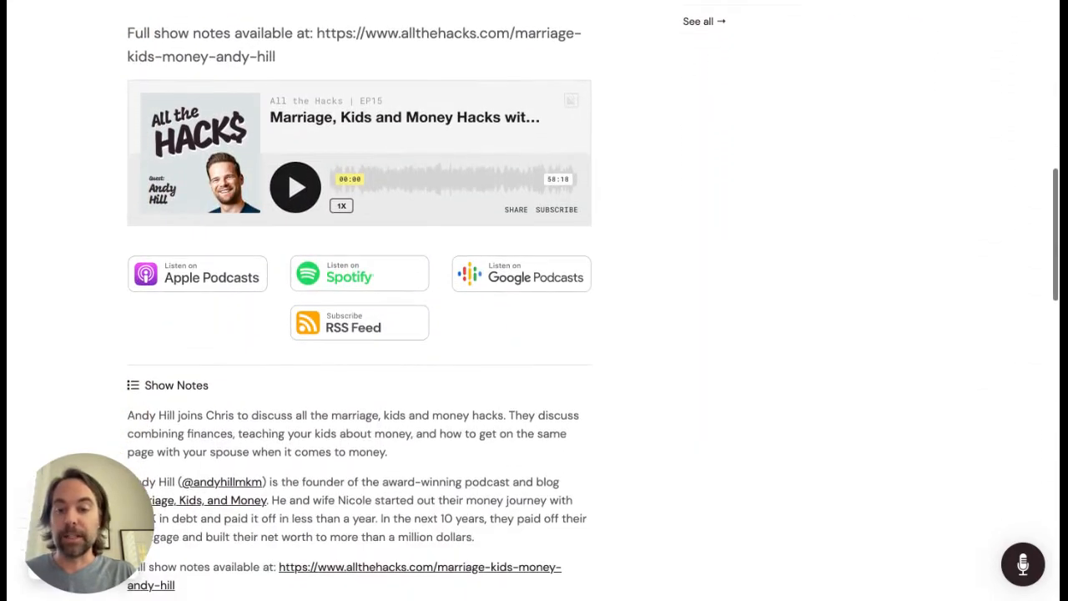
scroll(640, 209, "down", 3)
scroll(640, 210, "up", 7)
scroll(640, 210, "down", 9)
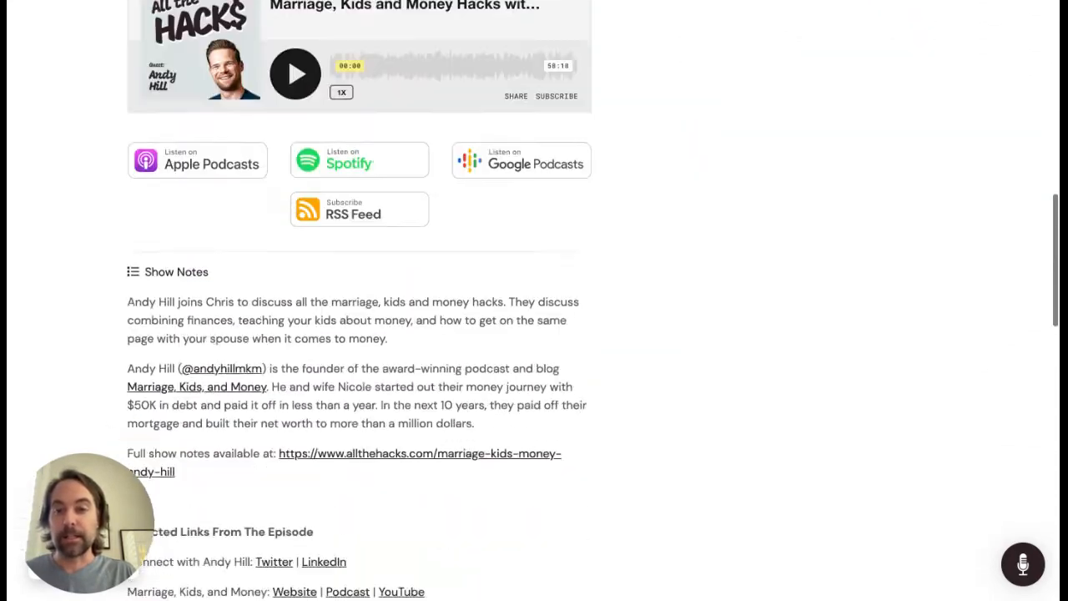
scroll(375, 380, "up", 14)
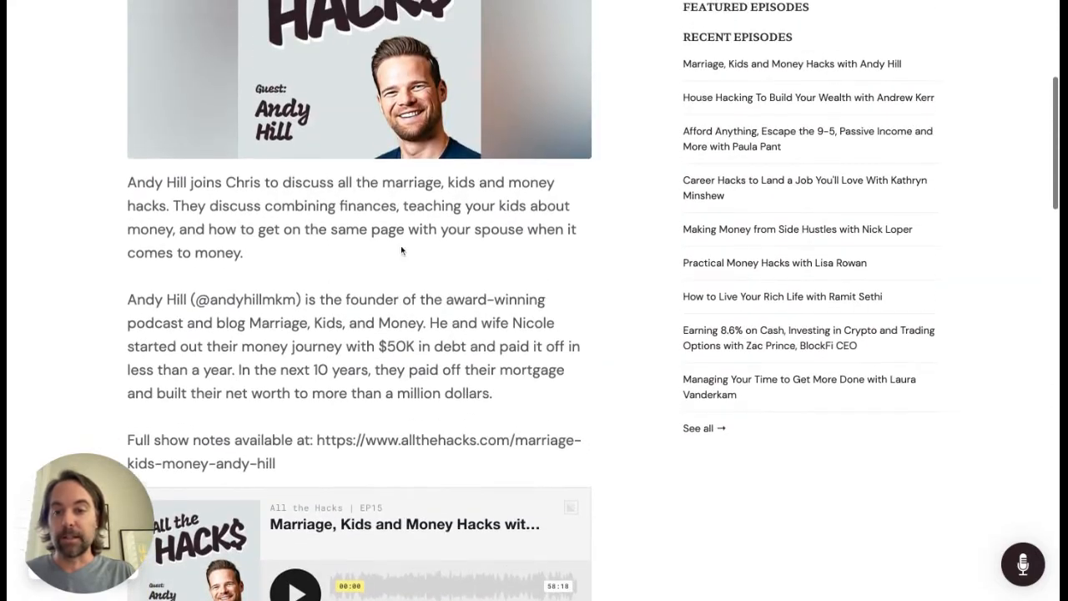
scroll(340, 202, "down", 12)
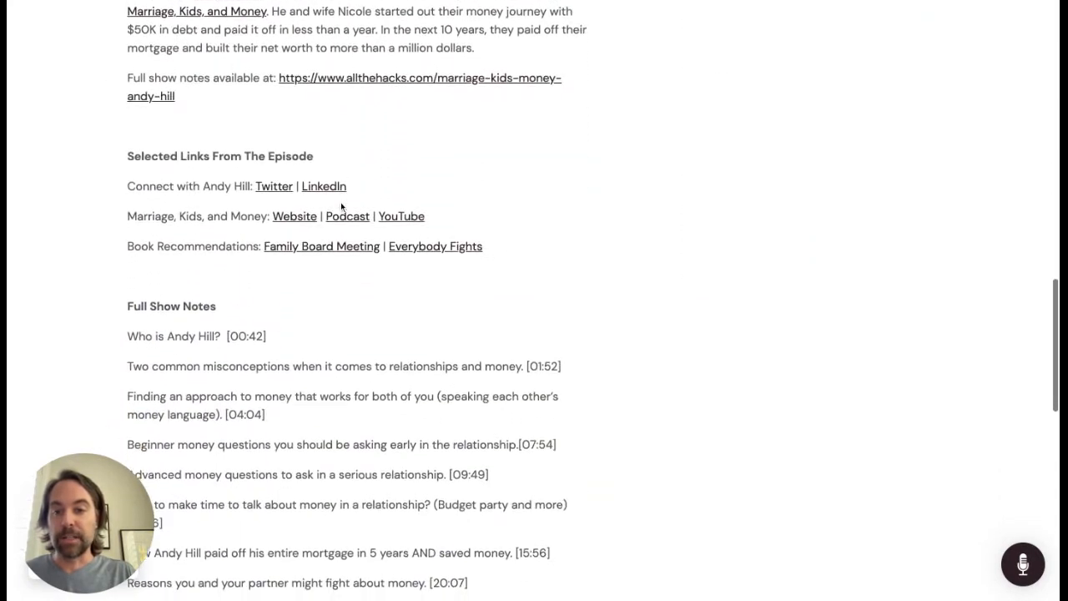
scroll(325, 308, "down", 5)
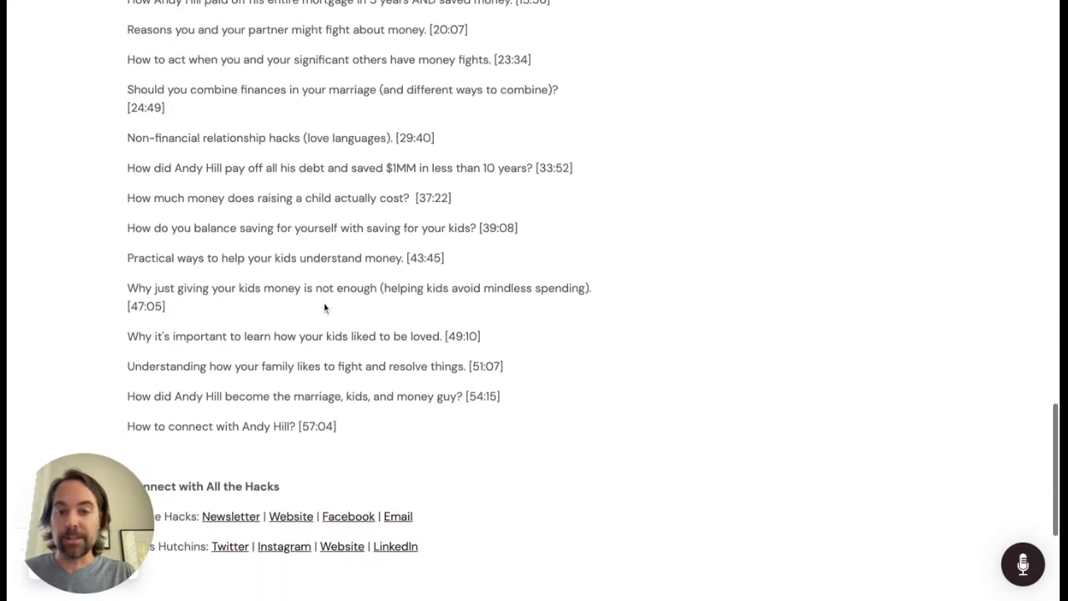
scroll(324, 308, "down", 3)
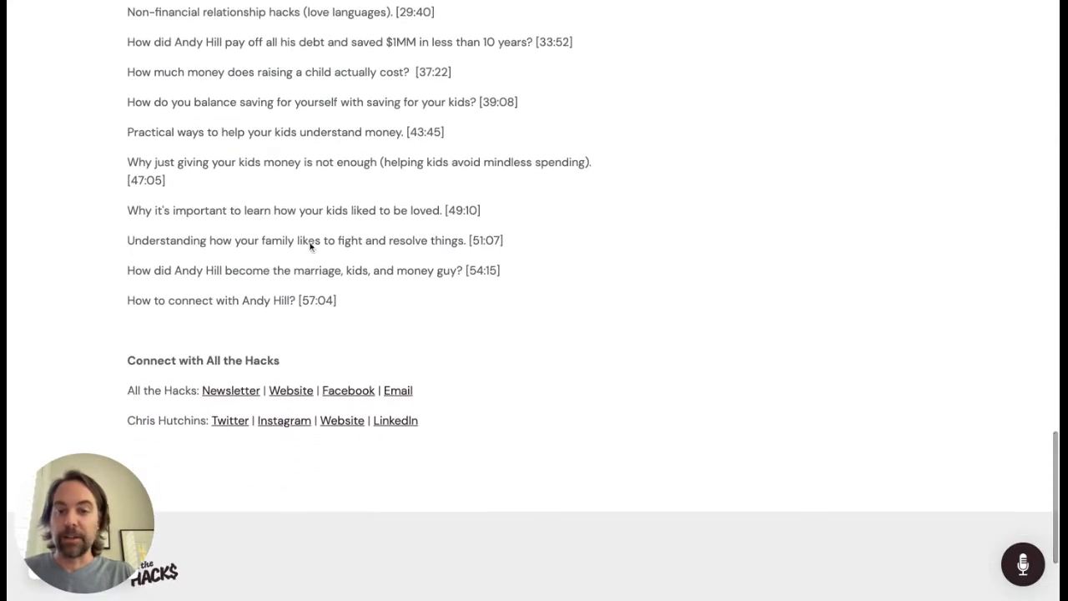
scroll(322, 308, "up", 13)
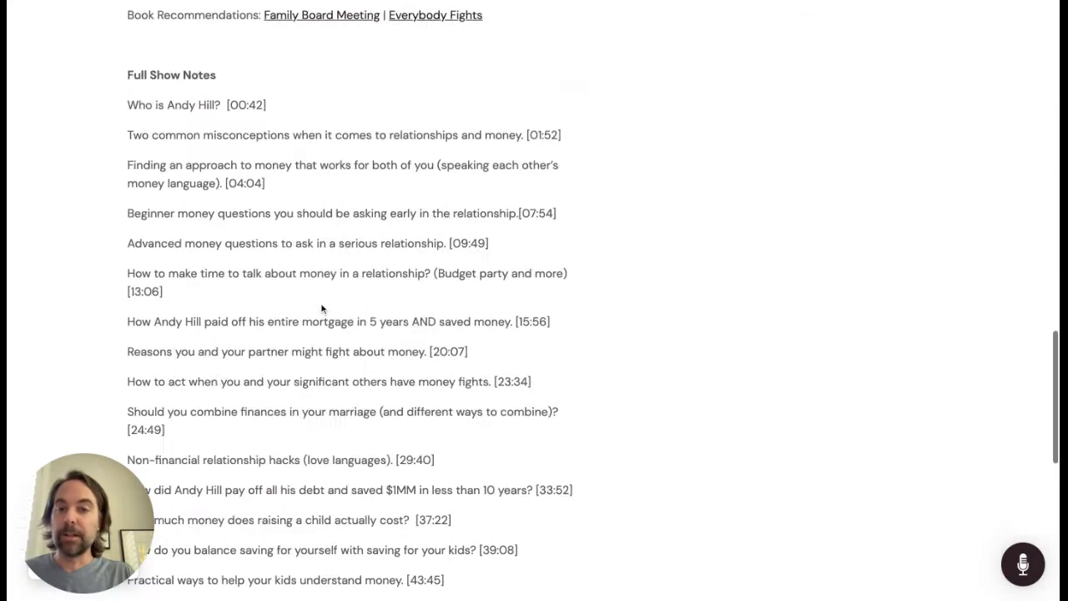
scroll(322, 308, "down", 3)
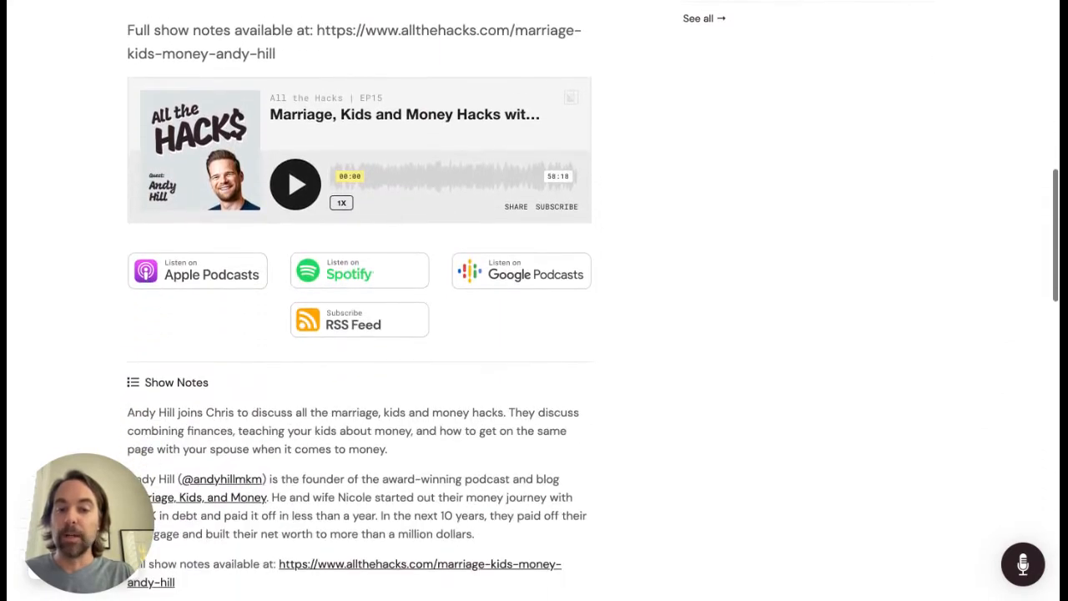
scroll(393, 376, "up", 8)
scroll(443, 378, "up", 1)
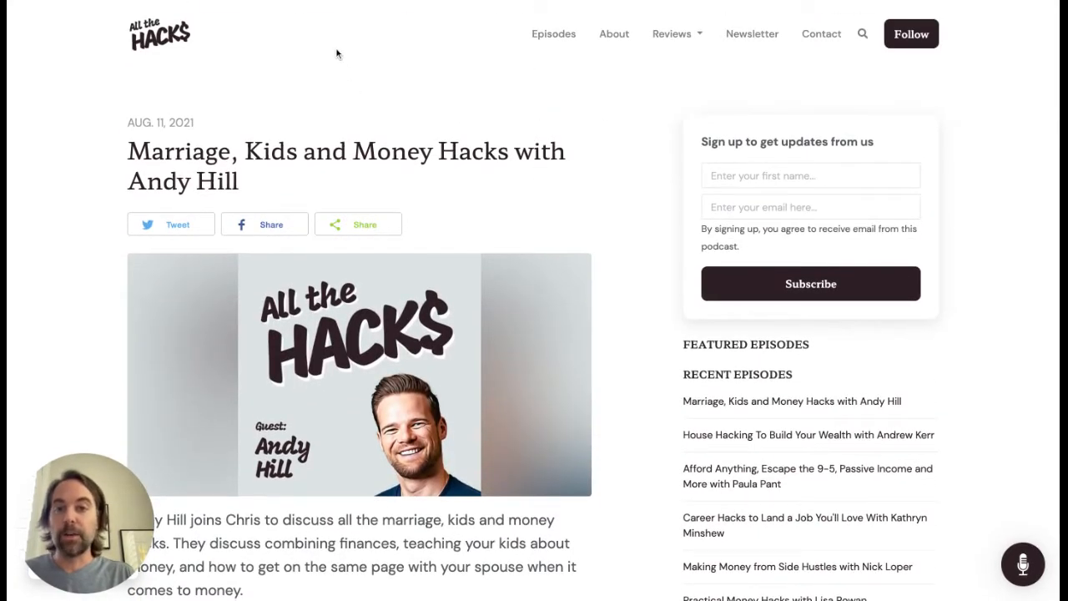
mouse_move(117, 515)
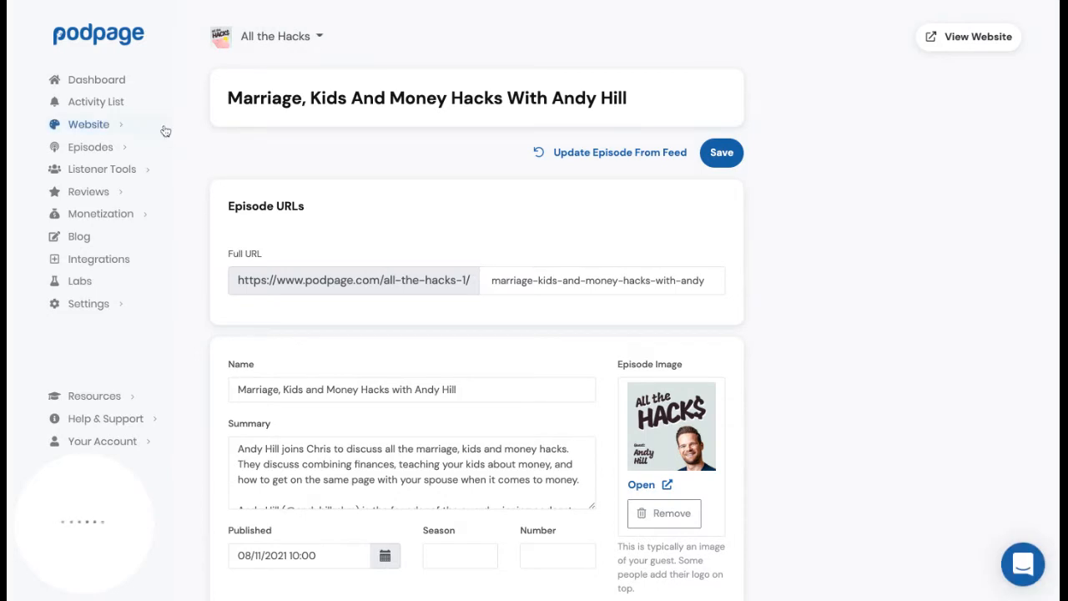
mouse_move(115, 151)
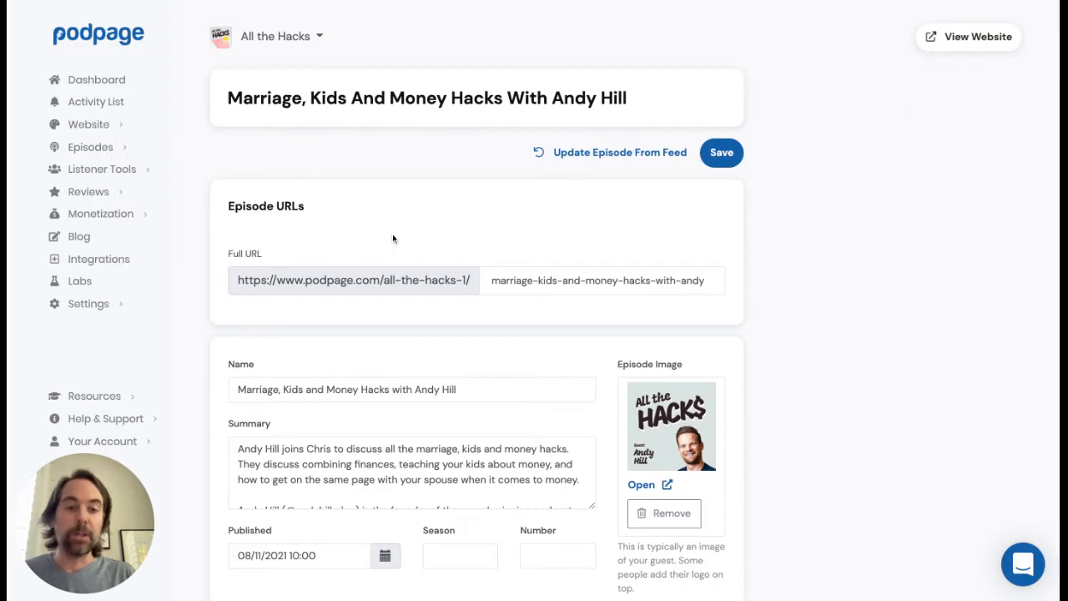
scroll(393, 236, "down", 1)
left_click(493, 246)
key("shift+alt+Right")
key("shift+alt+Right")
key("shift+alt+Right")
key("shift+alt+Left")
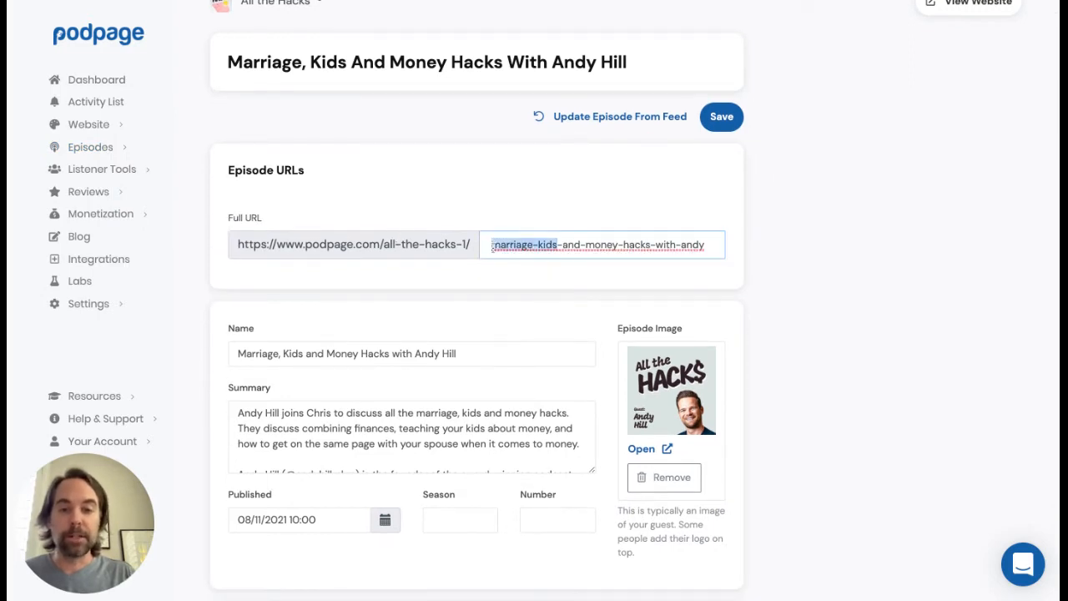
left_click_drag(493, 246, 721, 244)
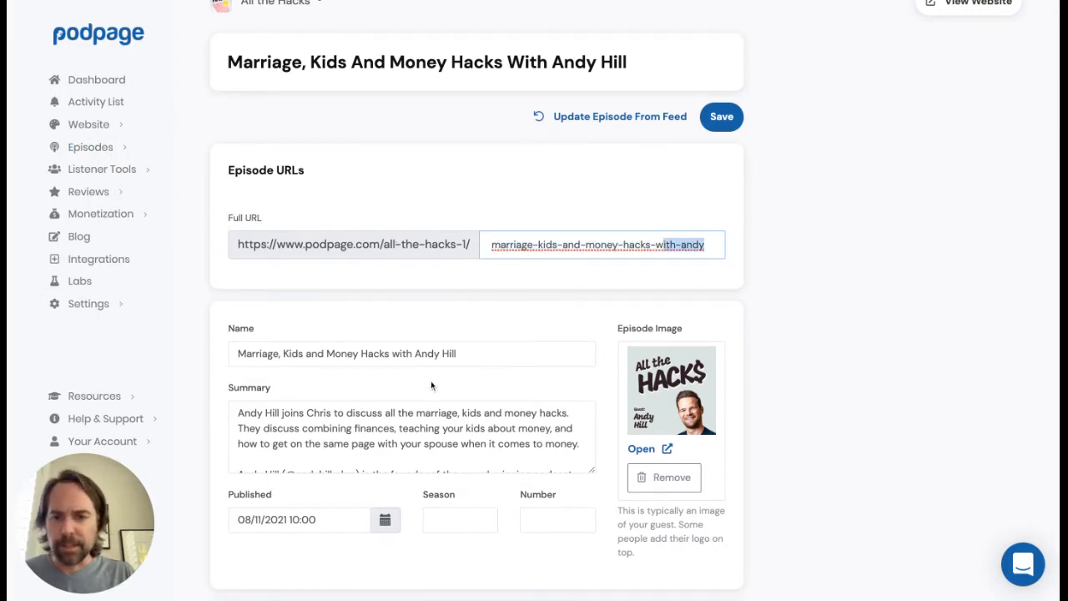
- Replace the episode's URL slug with the guest's first and last name, in lowercase and joined by a hyphen
double_click(428, 356)
left_click_drag(428, 356, 501, 326)
key("ctrl+c")
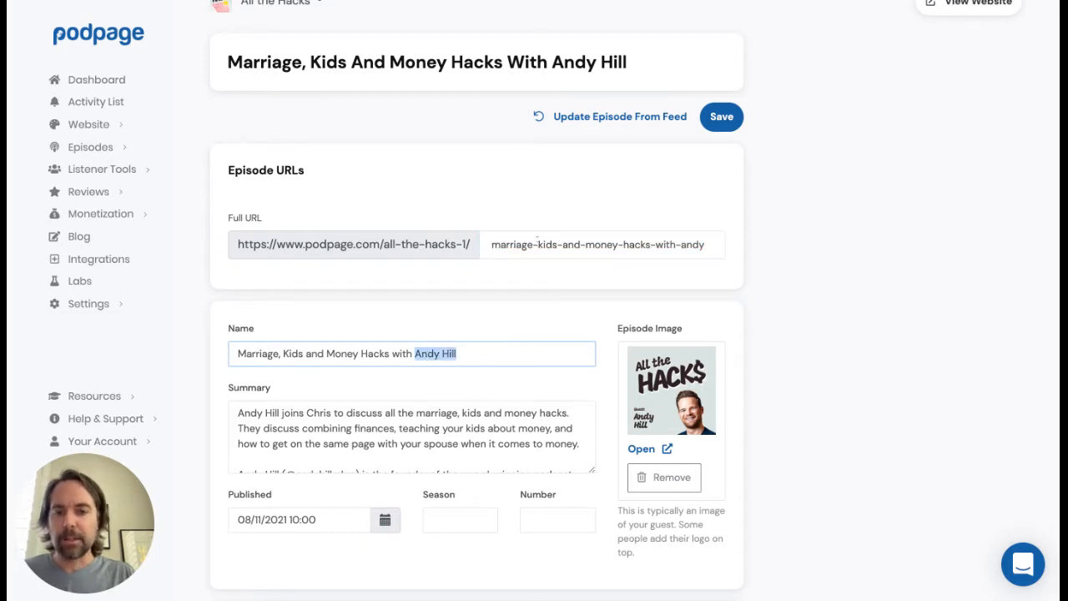
double_click(505, 243)
key("ctrl+a")
key("ctrl+v")
key("ctrl+a")
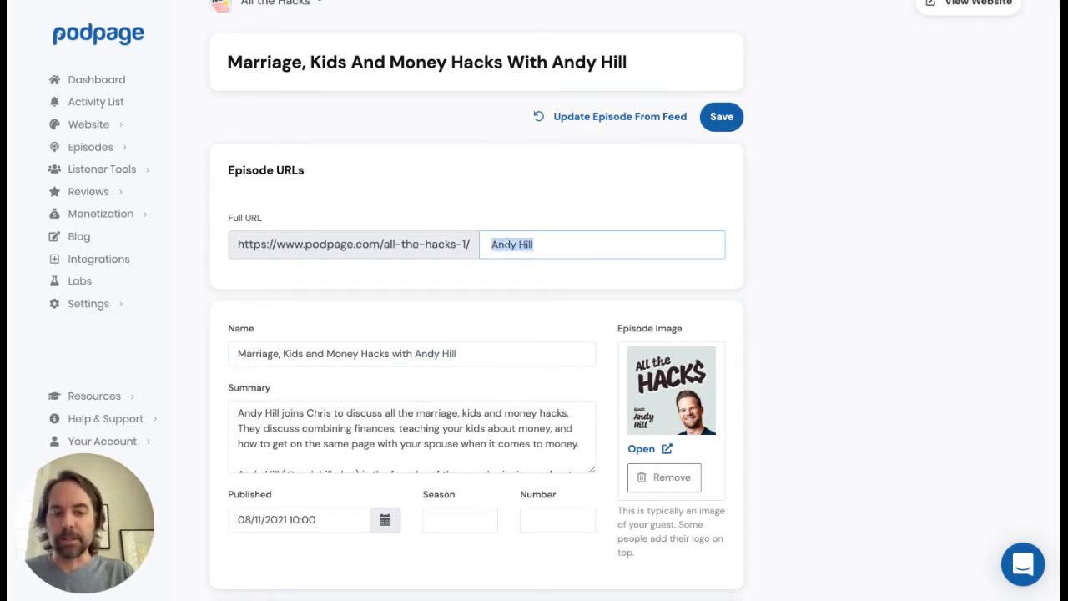
type("andy-hill")
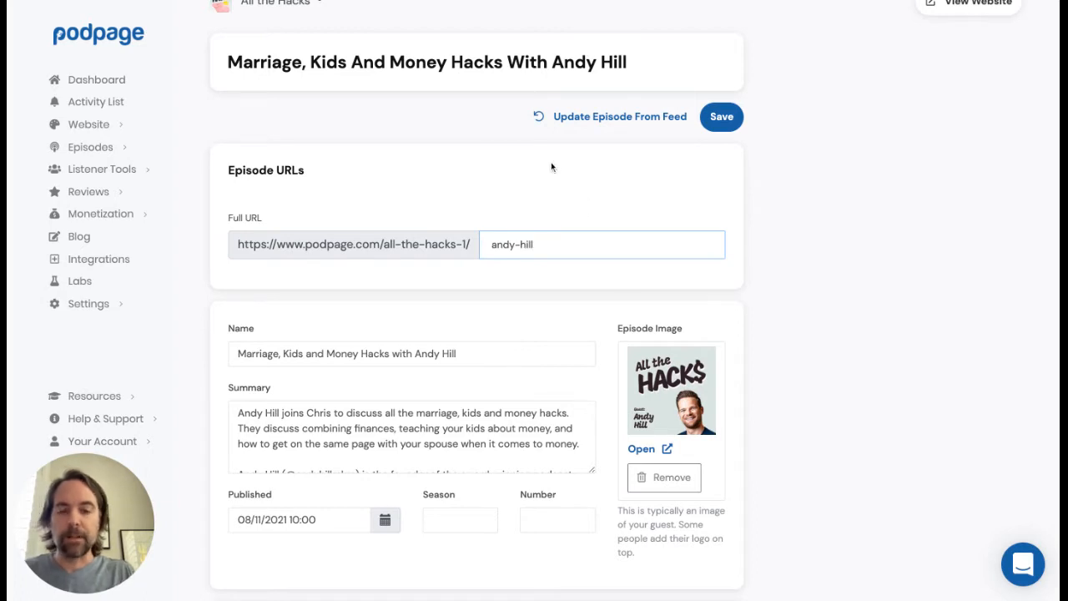
- Delete the closing "Full show notes available at" line with its link from the episode summary
scroll(551, 166, "down", 1)
scroll(542, 195, "down", 2)
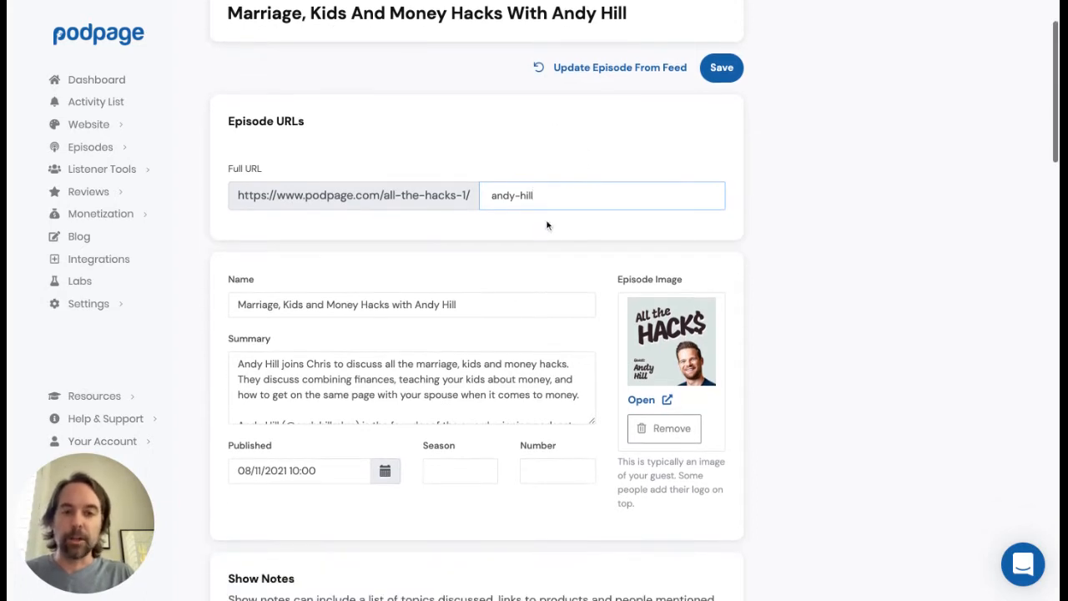
scroll(406, 340, "down", 3)
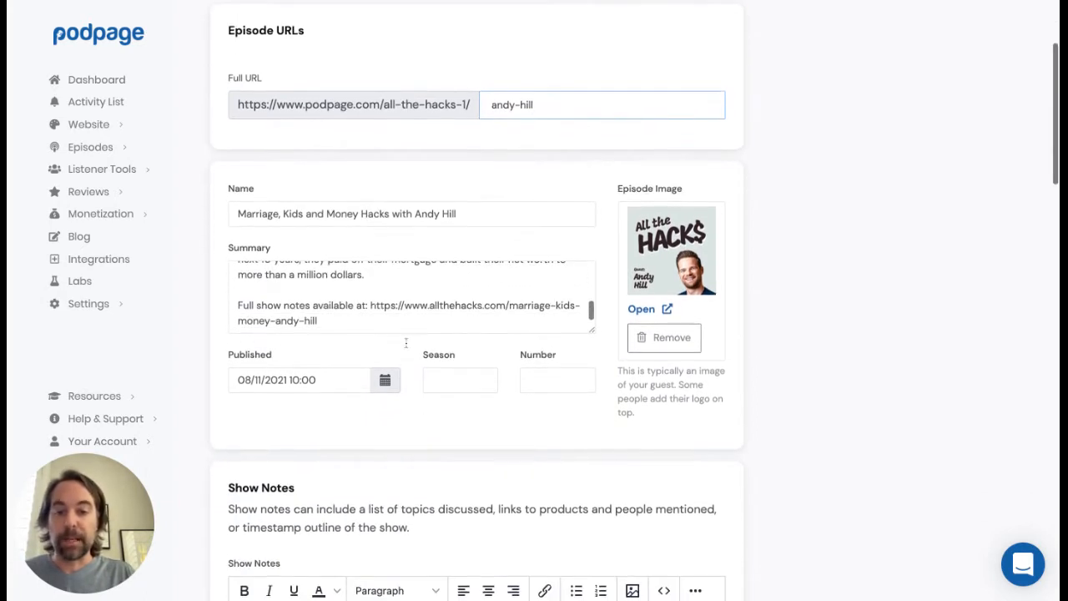
double_click(333, 305)
triple_click(342, 312)
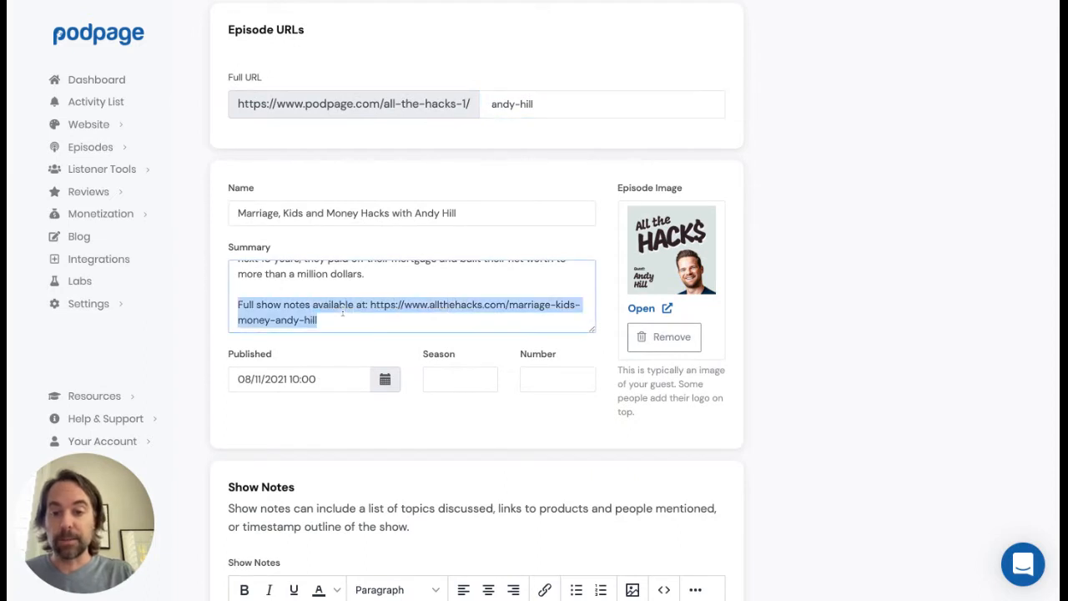
key("BackSpace")
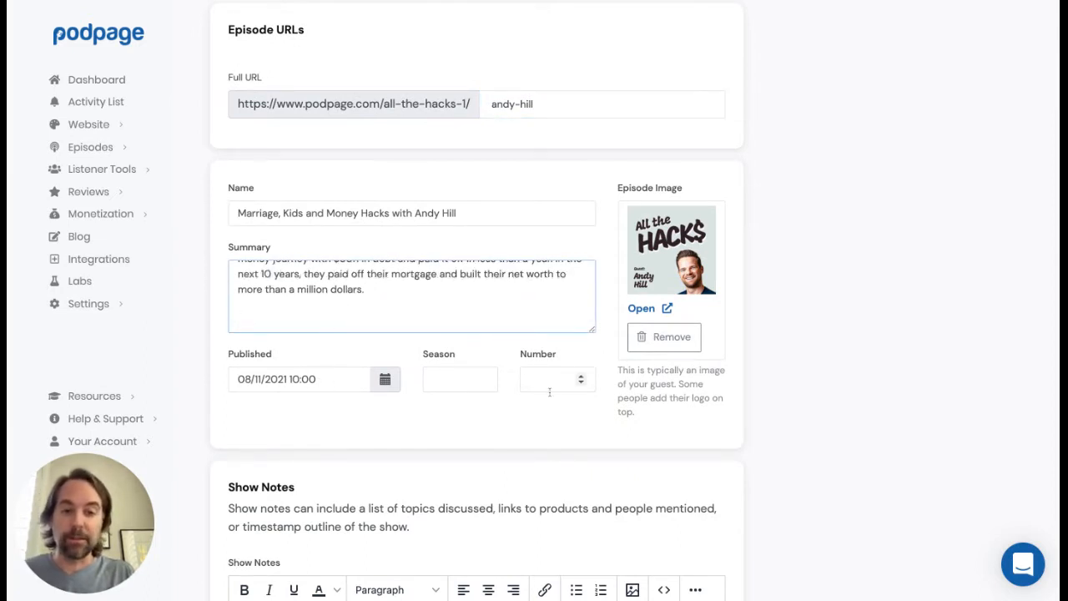
- Set the episode number to 16
scroll(543, 415, "down", 3)
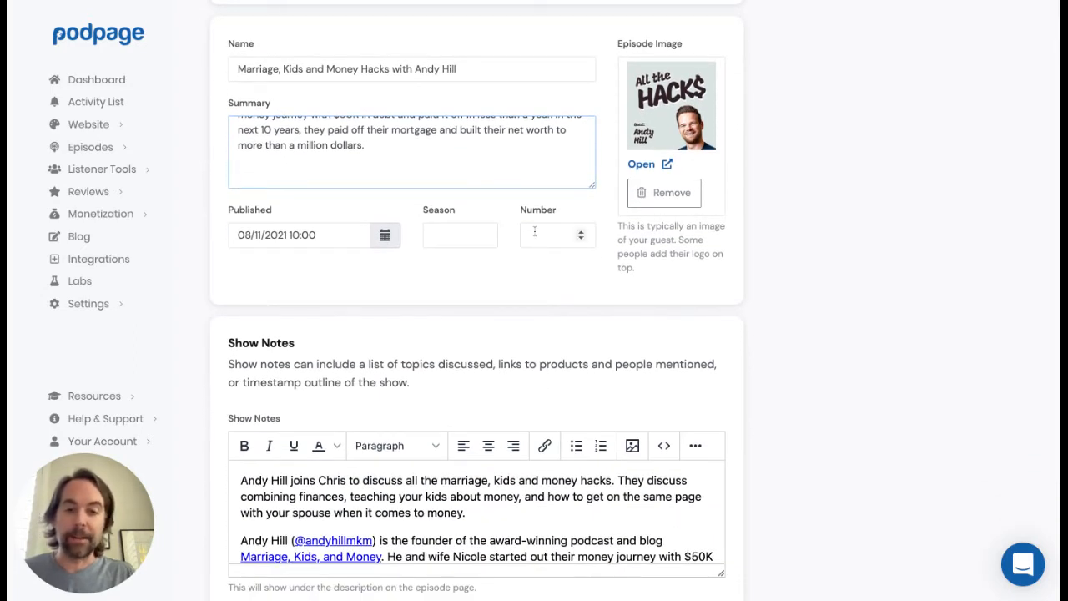
left_click(535, 233)
type("16")
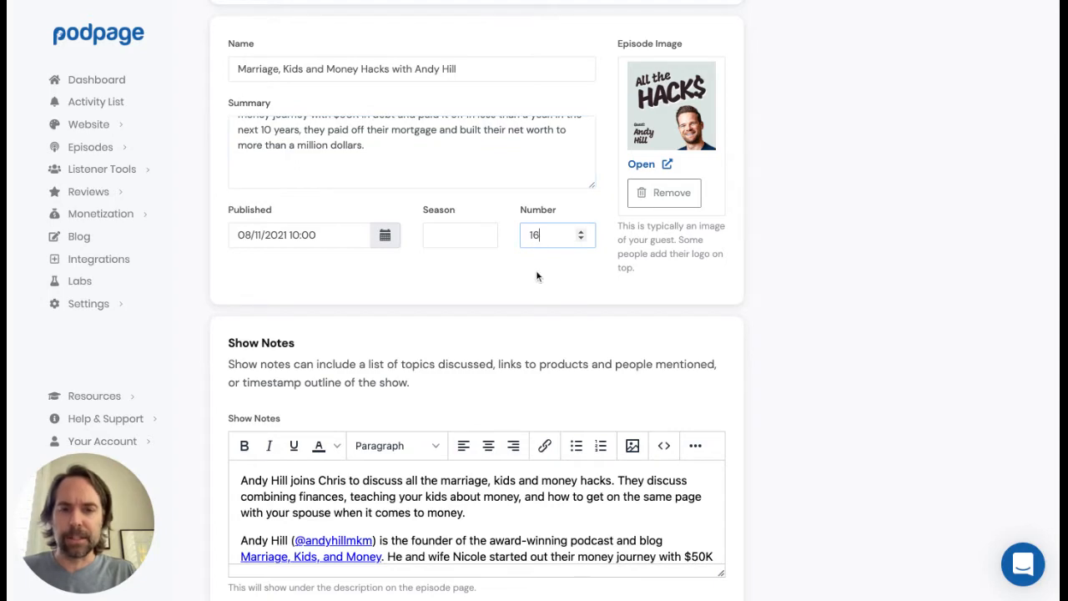
- Enlarge the Show Notes editing area vertically so more of the notes fits in it
scroll(467, 275, "down", 3)
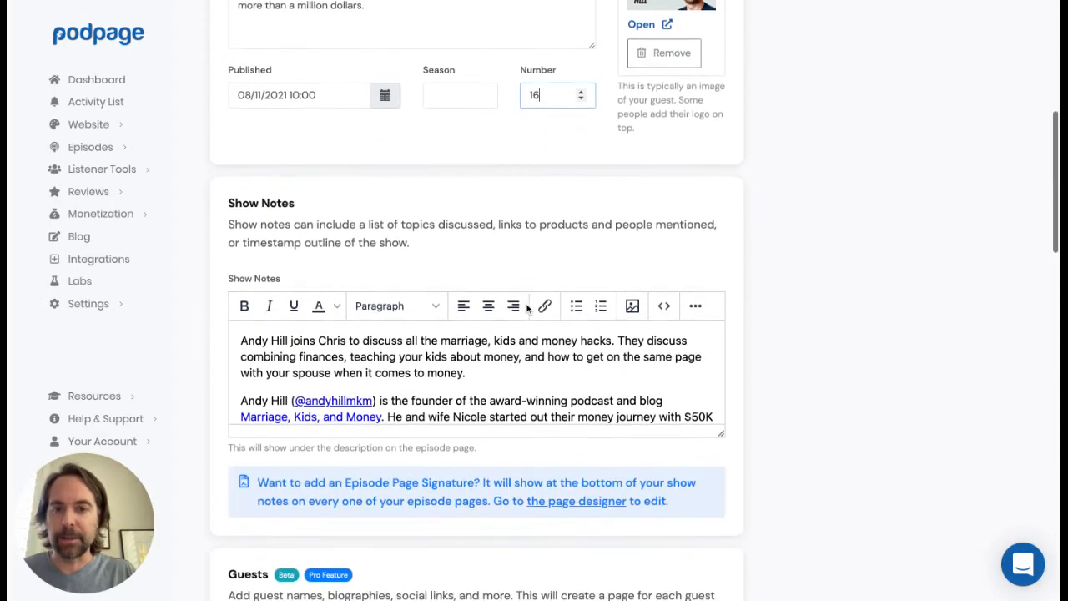
scroll(409, 243, "down", 3)
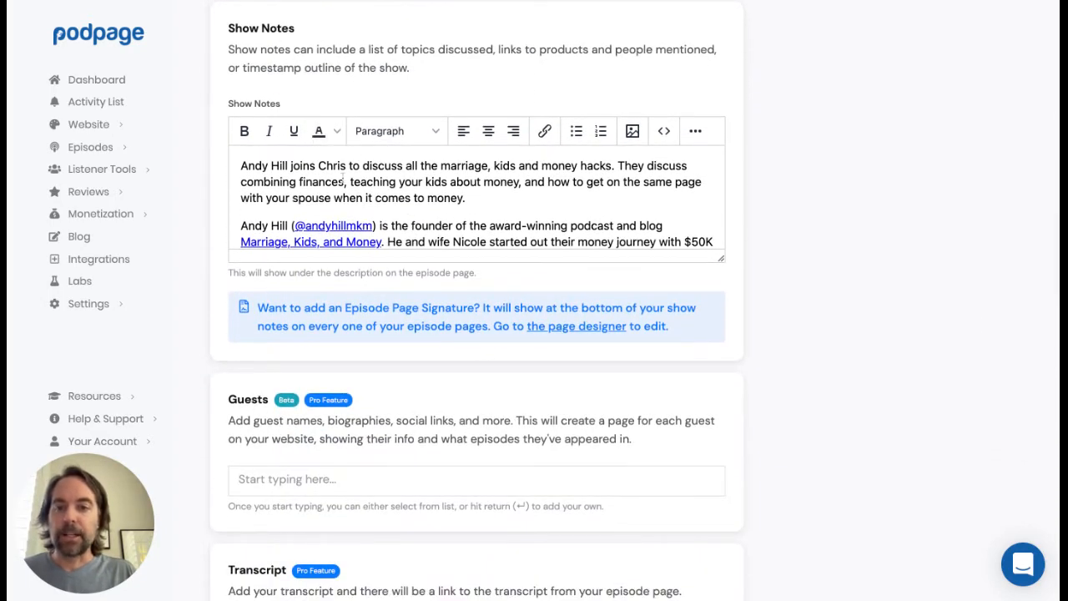
scroll(404, 179, "down", 2)
scroll(403, 178, "up", 3)
left_click_drag(721, 257, 721, 501)
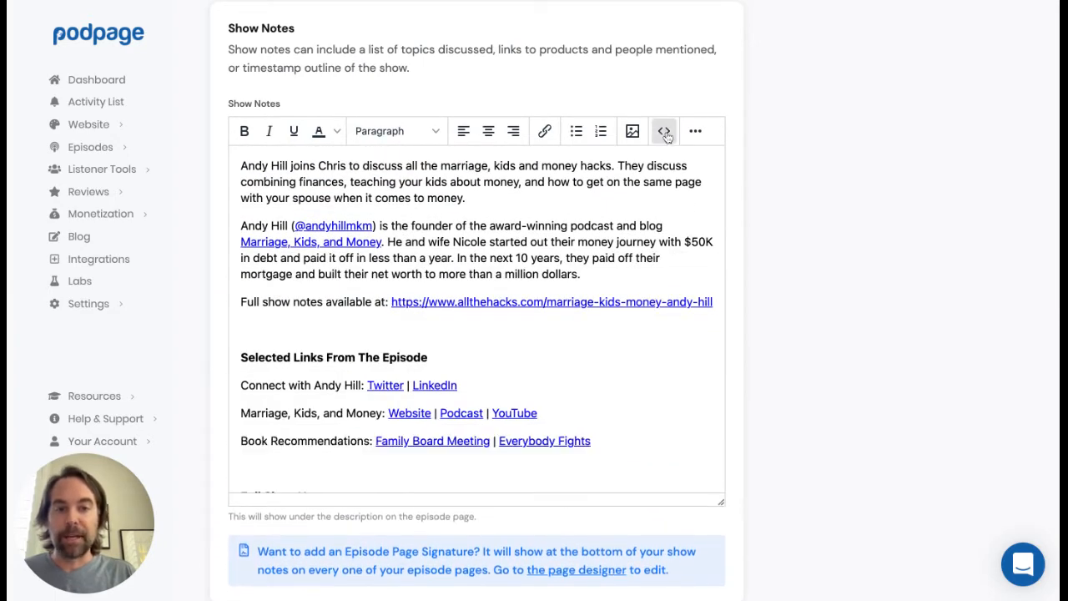
- Check the image insertion options for the show notes, and read the notes through to the closing contact links
left_click(633, 131)
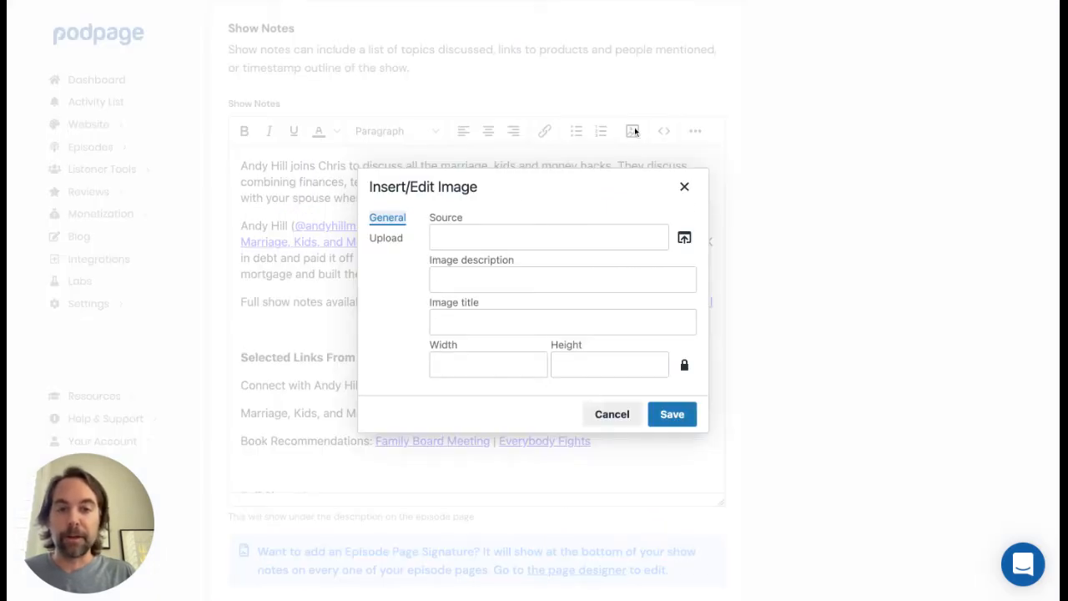
left_click(626, 417)
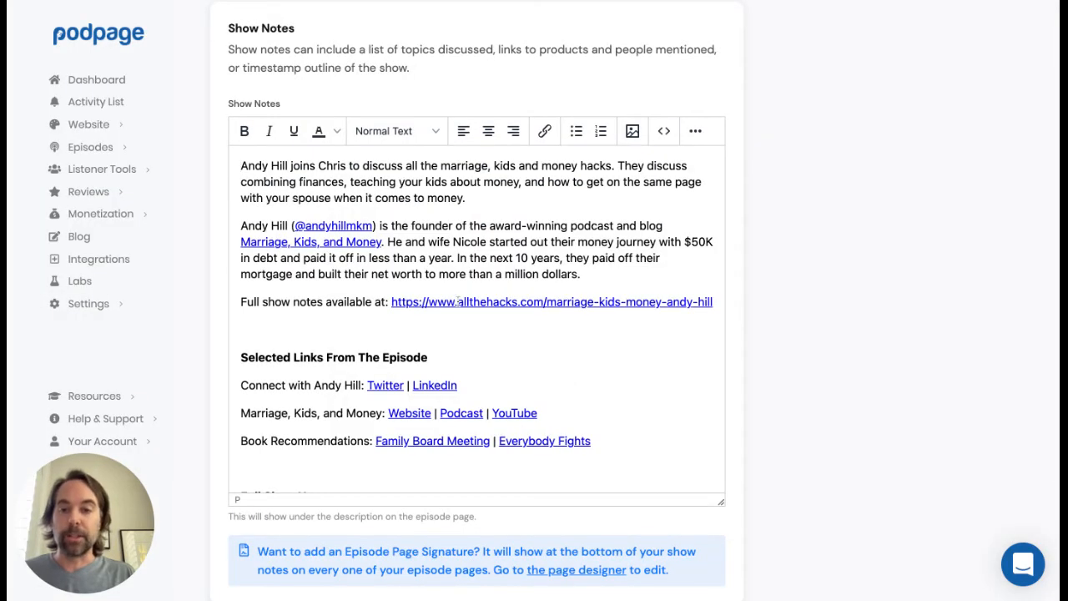
scroll(456, 300, "down", 5)
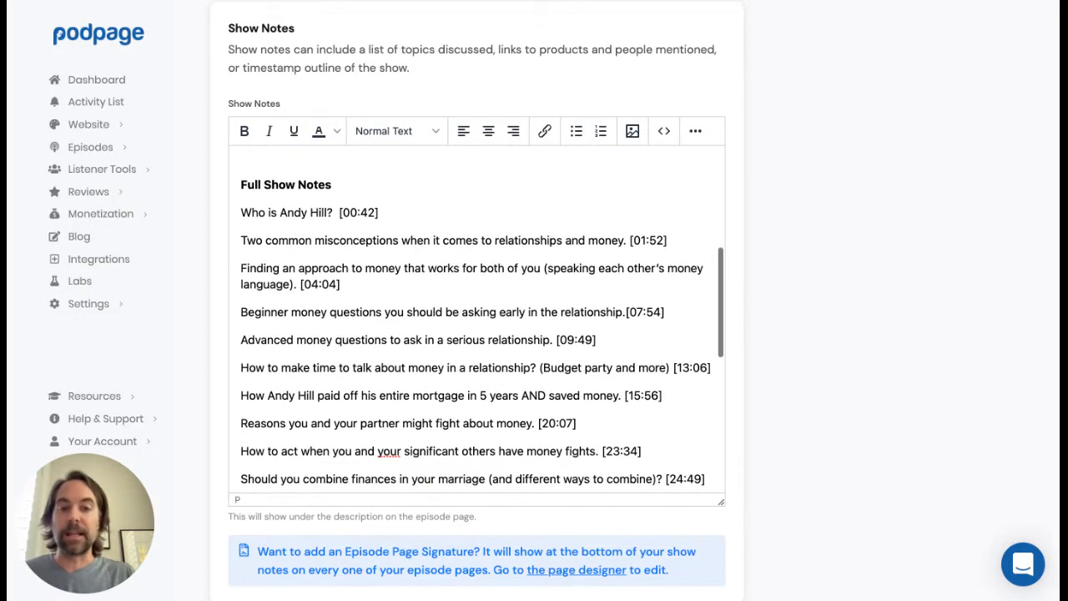
scroll(457, 302, "down", 5)
scroll(482, 318, "down", 2)
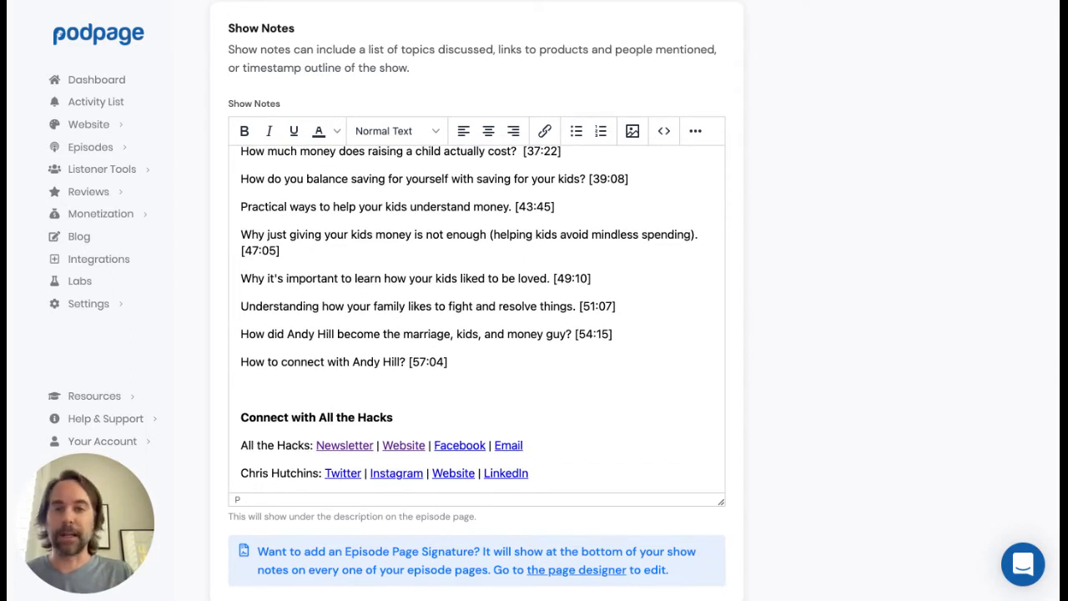
- Add the guest's full name as a new entry under Guests
scroll(486, 367, "down", 6)
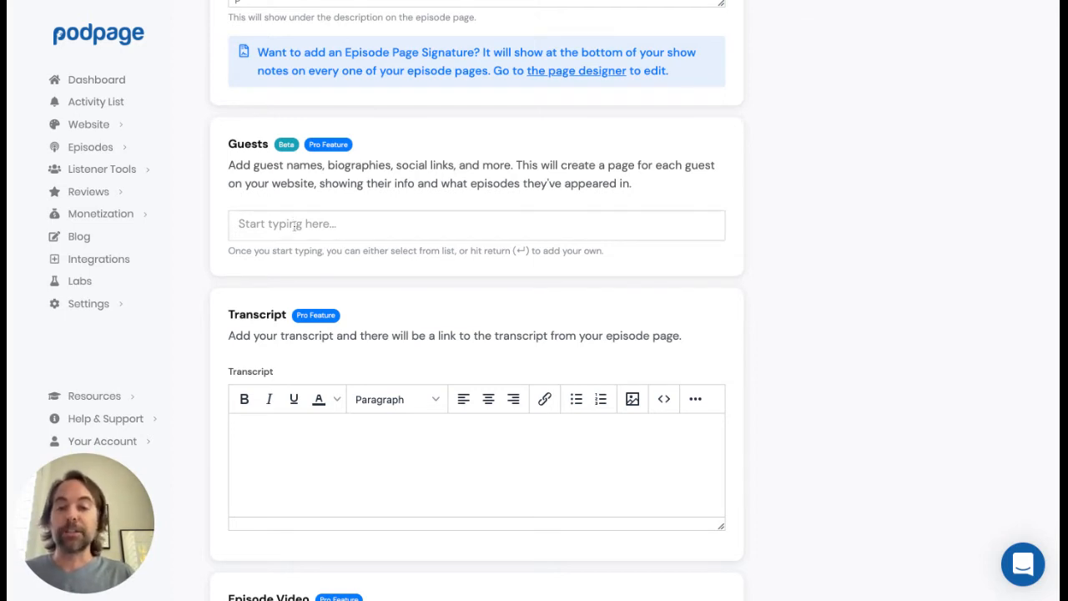
left_click(295, 225)
type("Andy Hill")
key("Return")
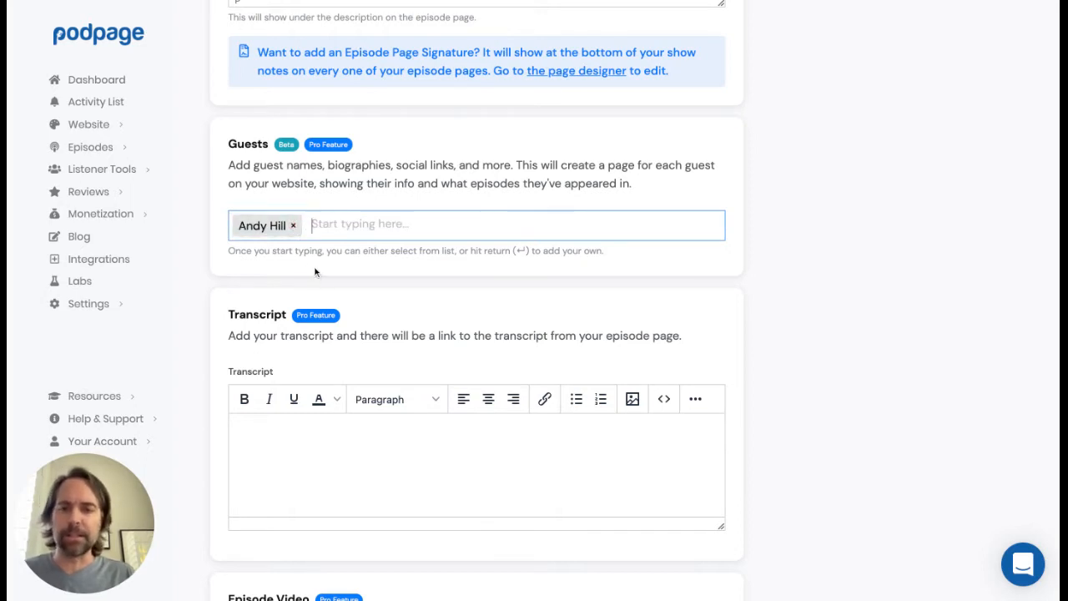
- Enter "Transcript will go here..." as the episode's transcript
scroll(320, 274, "down", 1)
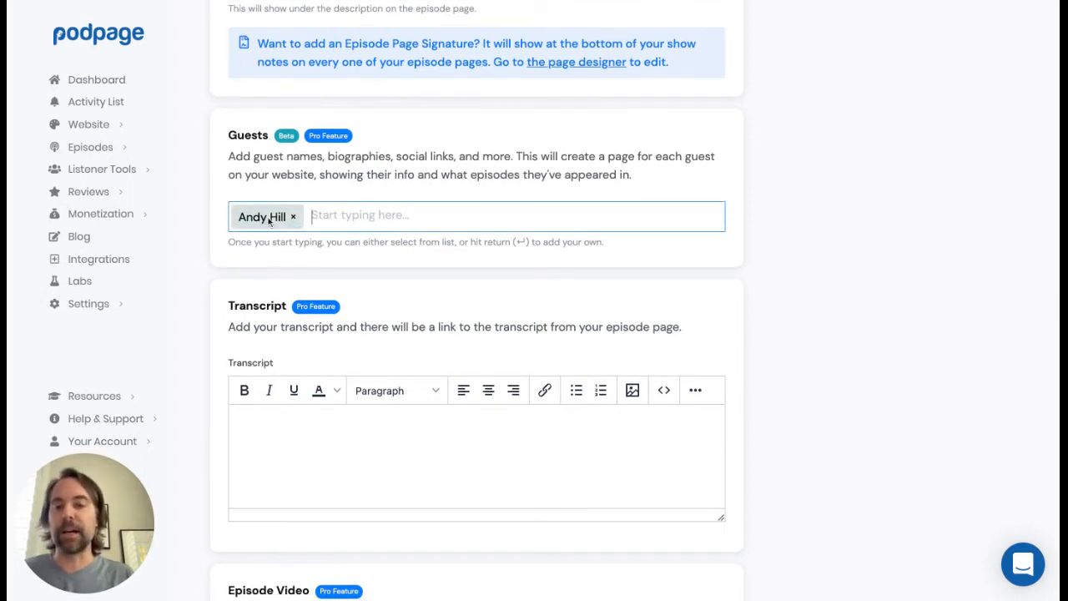
scroll(289, 255, "down", 3)
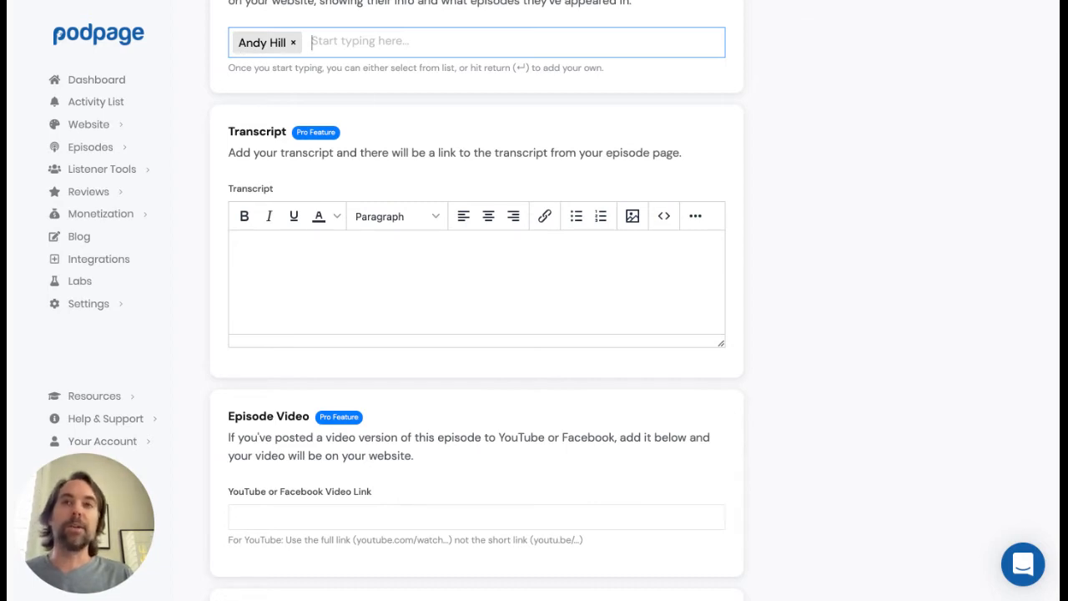
left_click(376, 331)
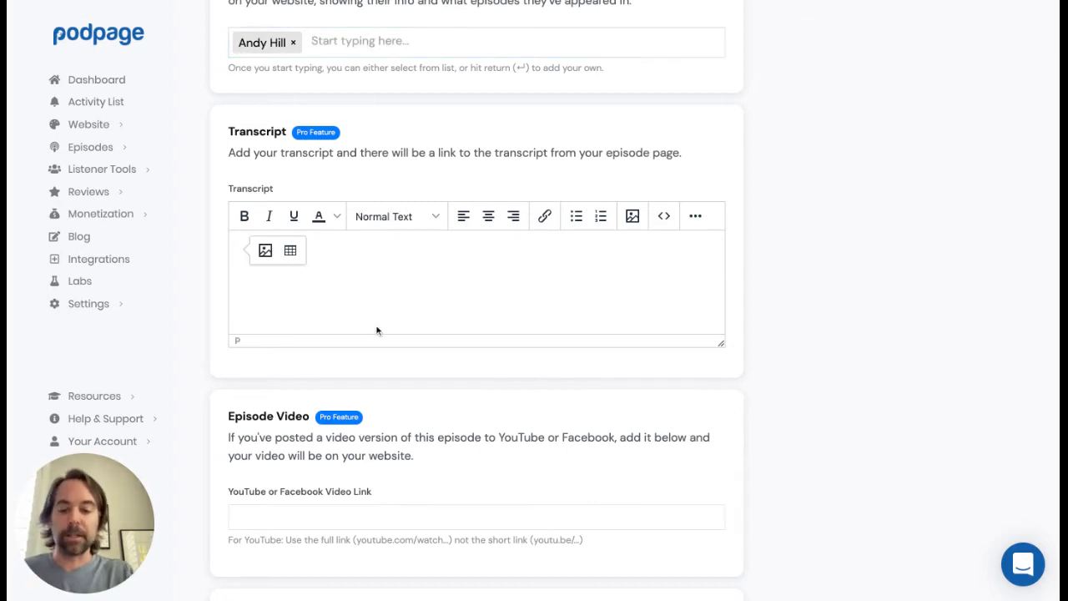
type("Transcript")
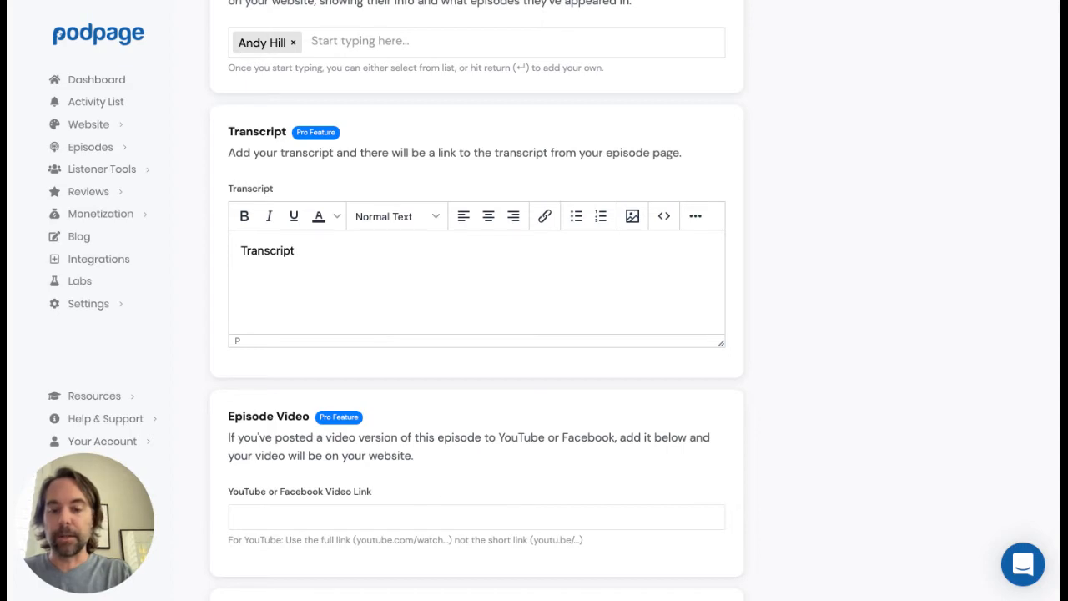
type(" will go here...")
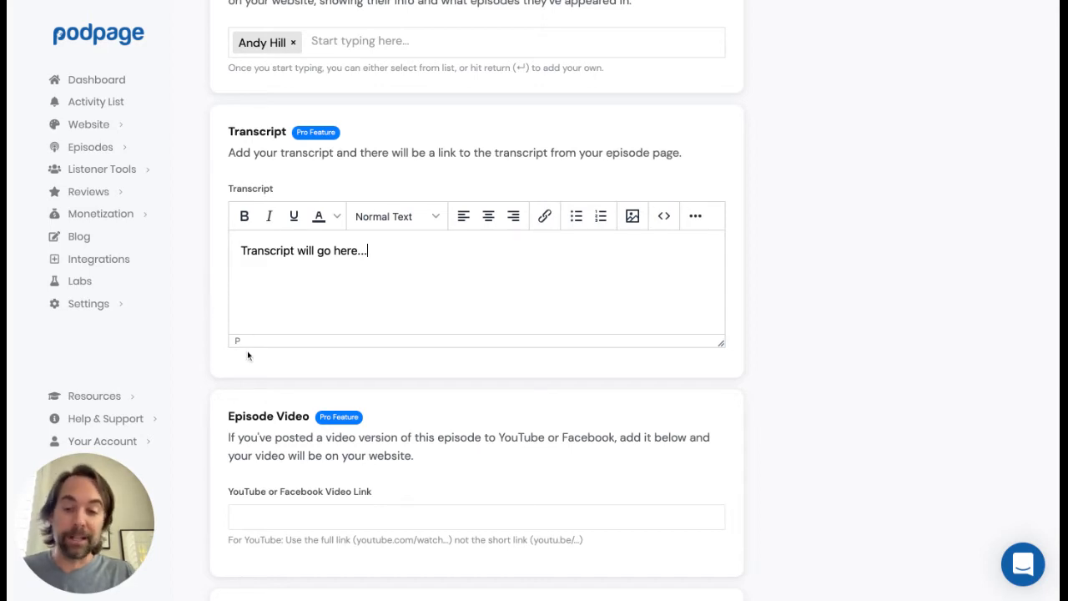
scroll(247, 355, "down", 3)
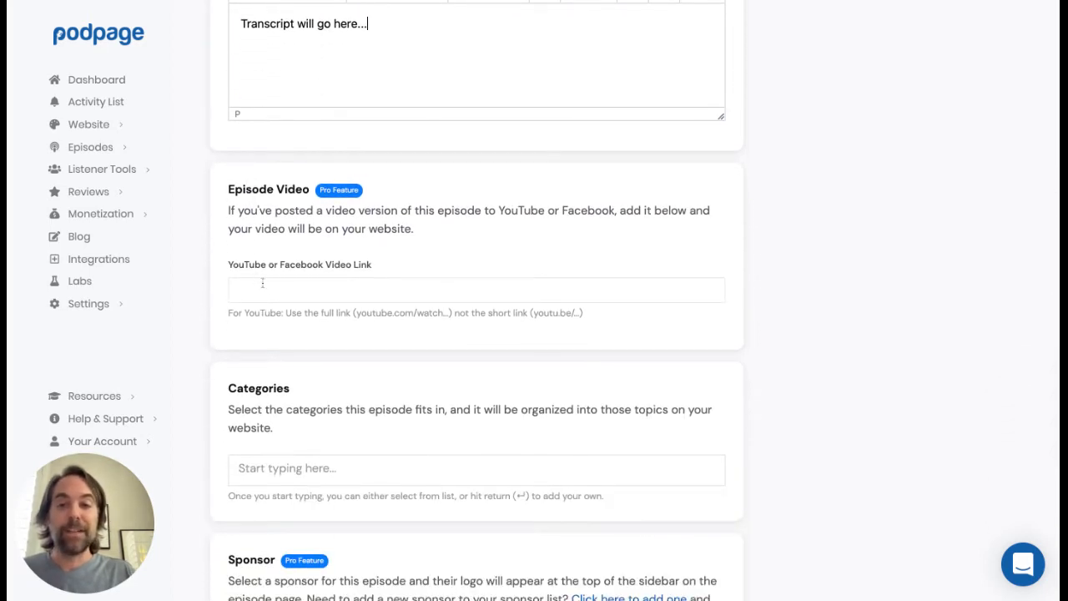
left_click(267, 289)
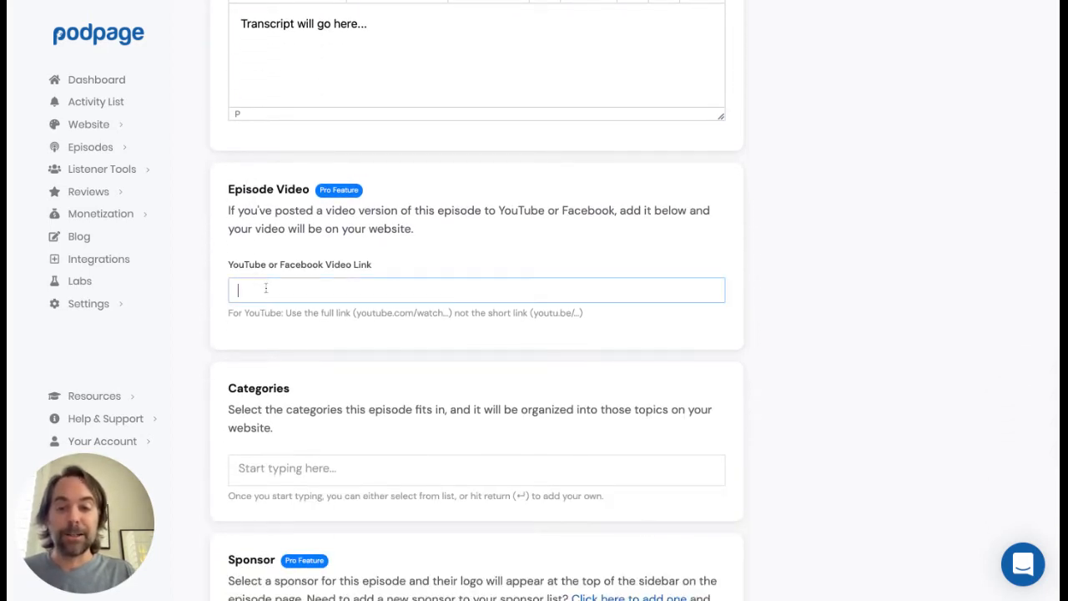
left_click(282, 227)
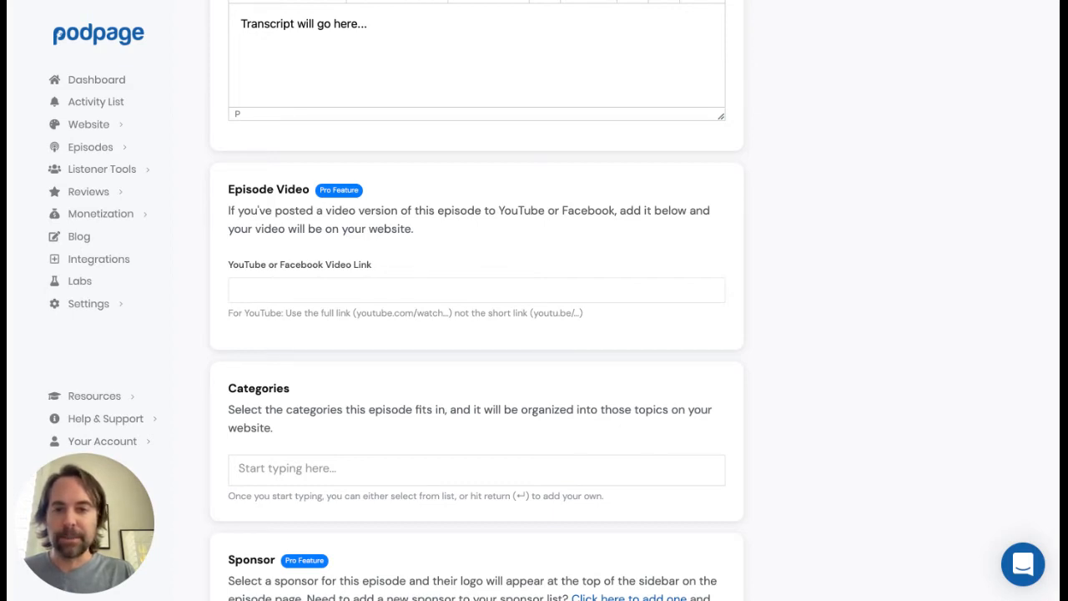
left_click(351, 290)
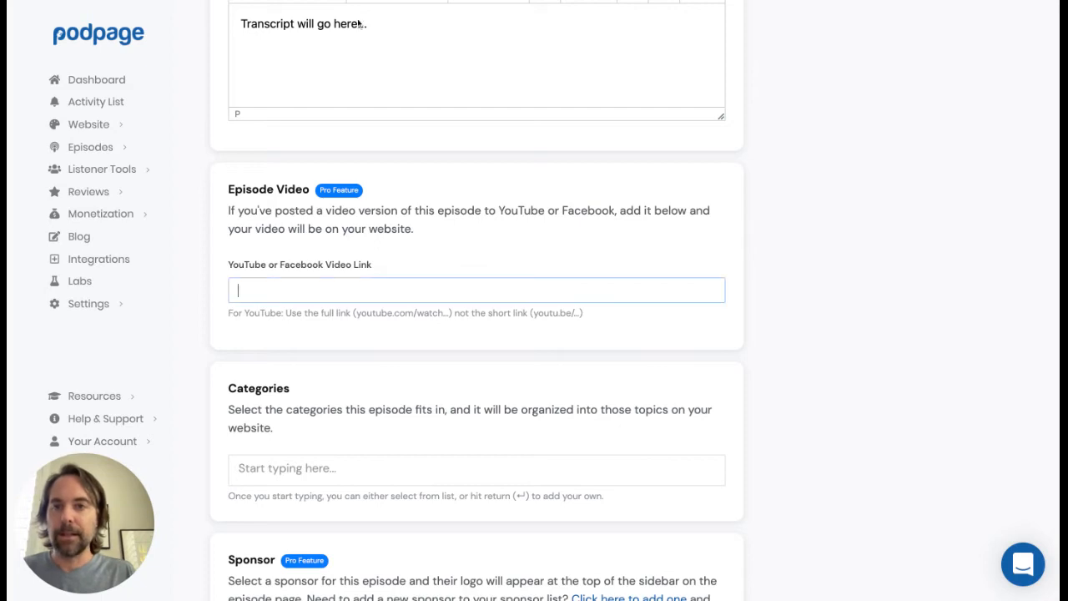
type("https://www.youtube.com/watch?v=yaXma6K9mzo")
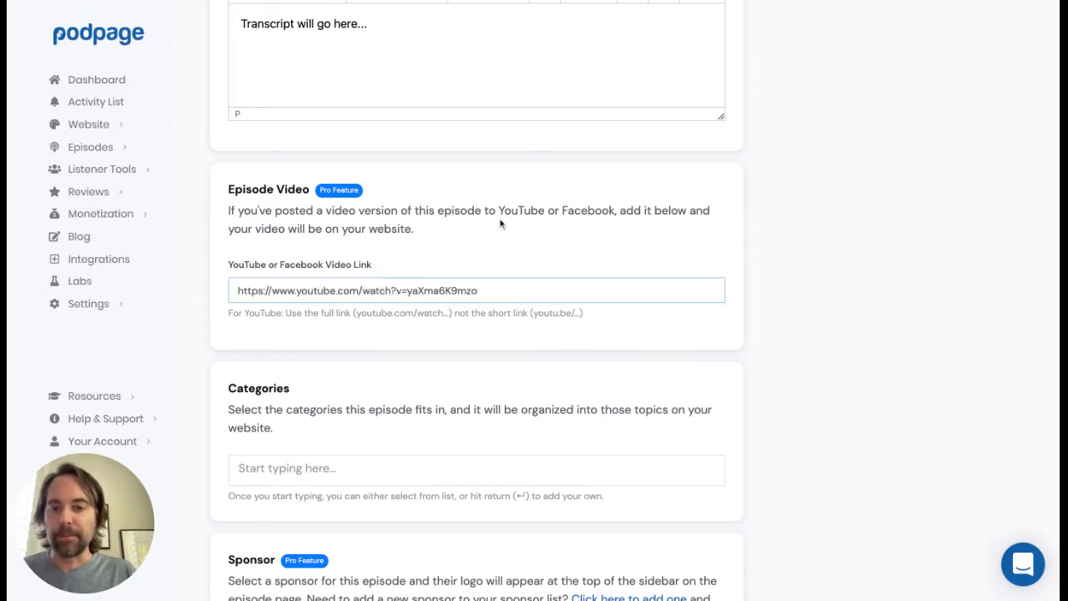
- Check the episode's sponsor selection and the embed code option for a custom media player
scroll(479, 255, "down", 4)
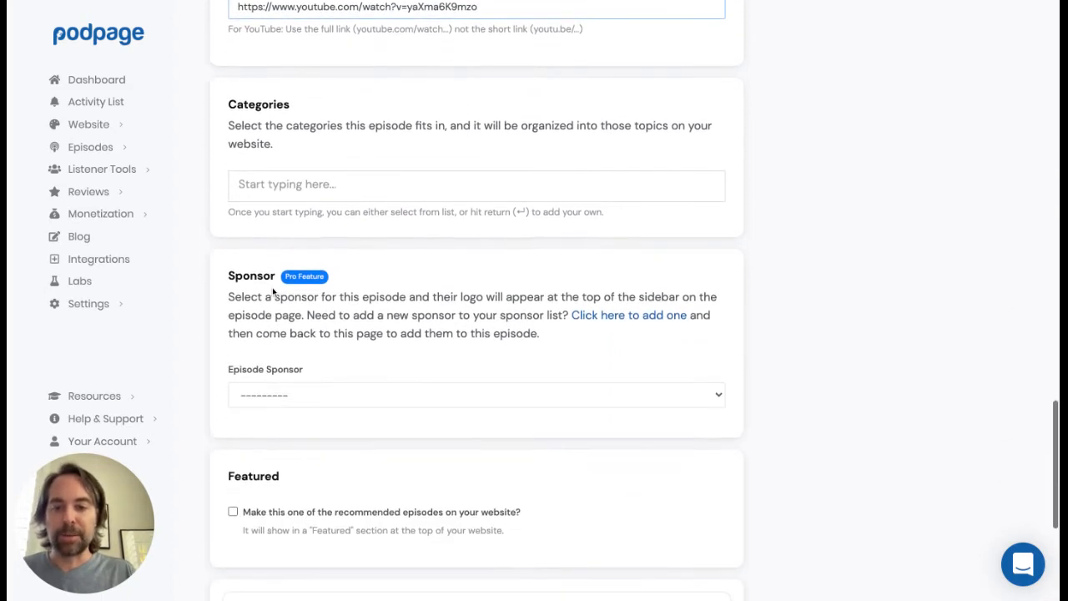
left_click(336, 396)
scroll(337, 384, "down", 5)
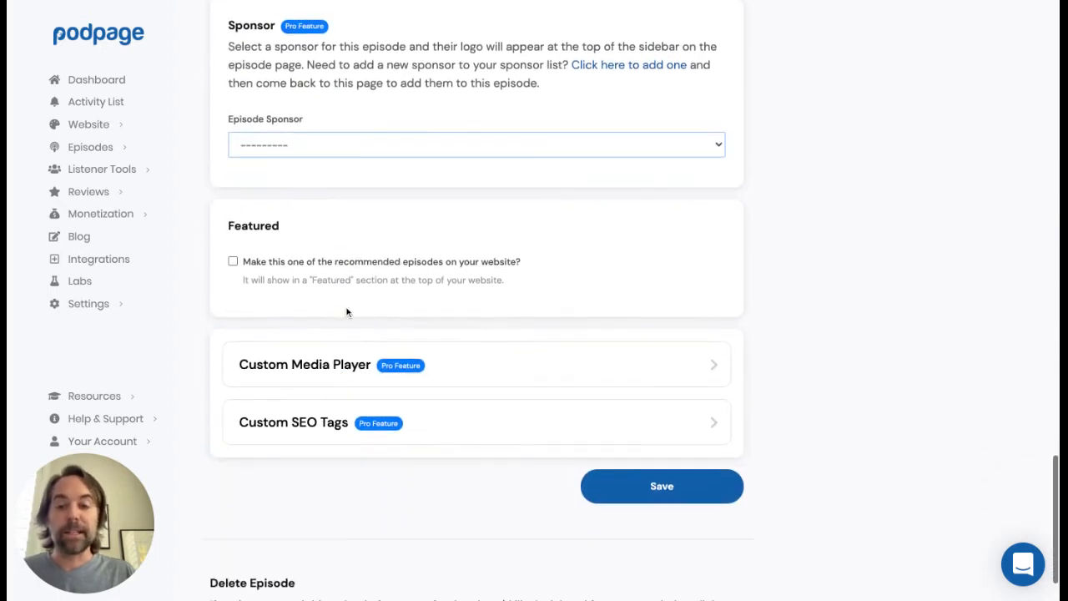
left_click(476, 300)
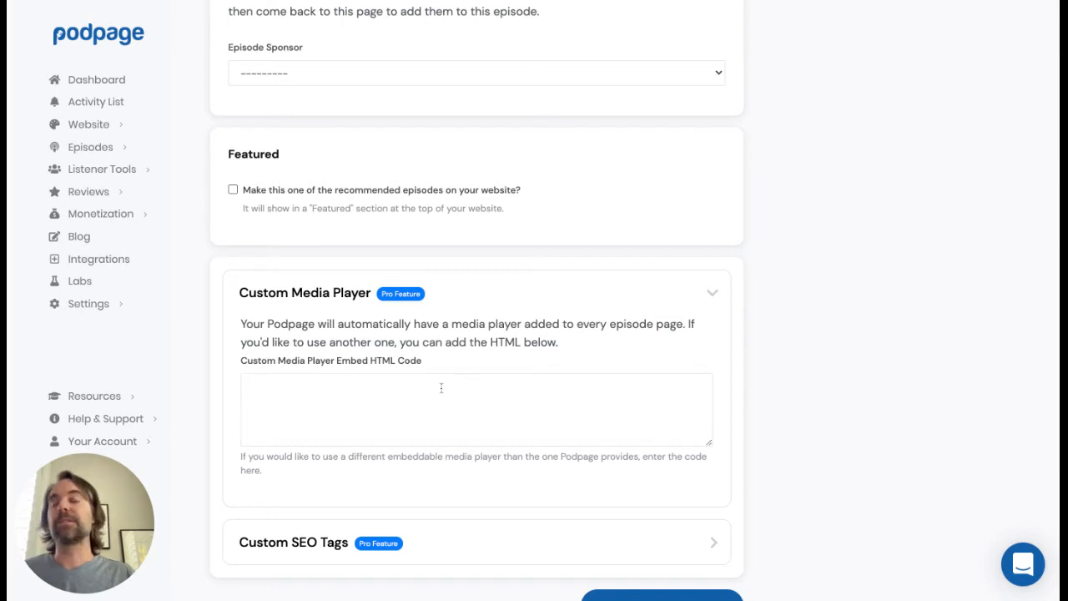
left_click(407, 408)
left_click(443, 303)
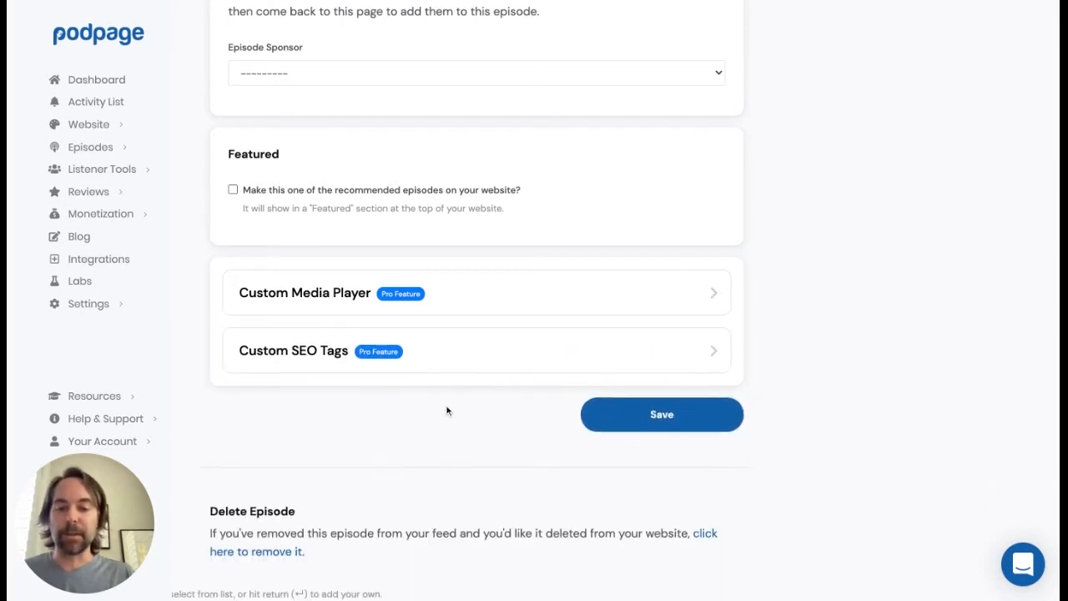
- Check the custom SEO title and description tag fields, and save the episode's changes
left_click(436, 359)
scroll(440, 425, "down", 3)
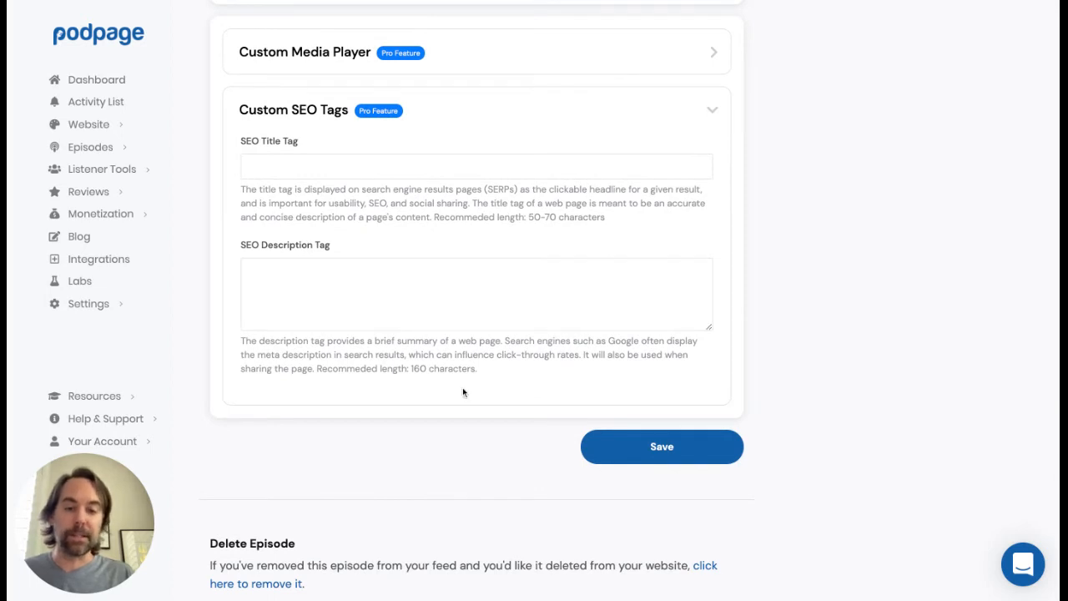
left_click(662, 448)
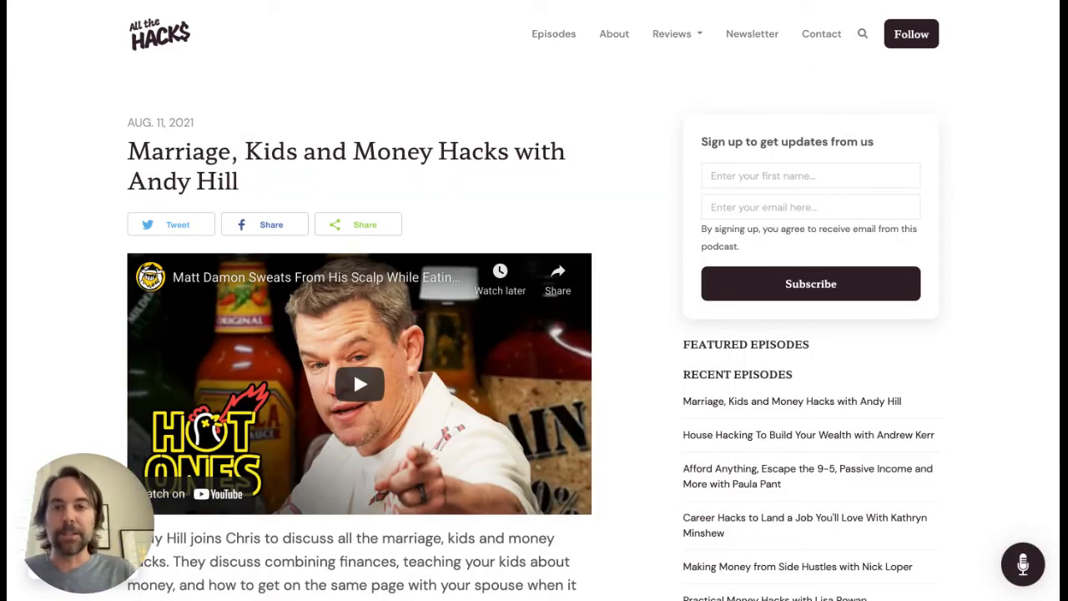
- Review the published episode page from the video through the player and show notes to the transcript and guest sections
scroll(212, 120, "down", 2)
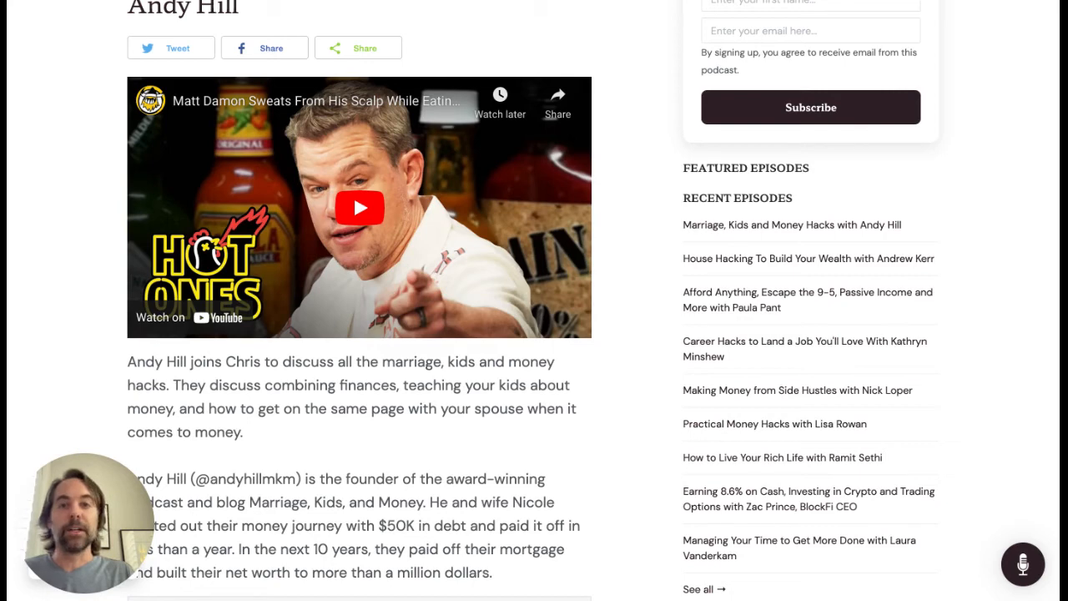
scroll(414, 291, "down", 2)
scroll(414, 292, "down", 3)
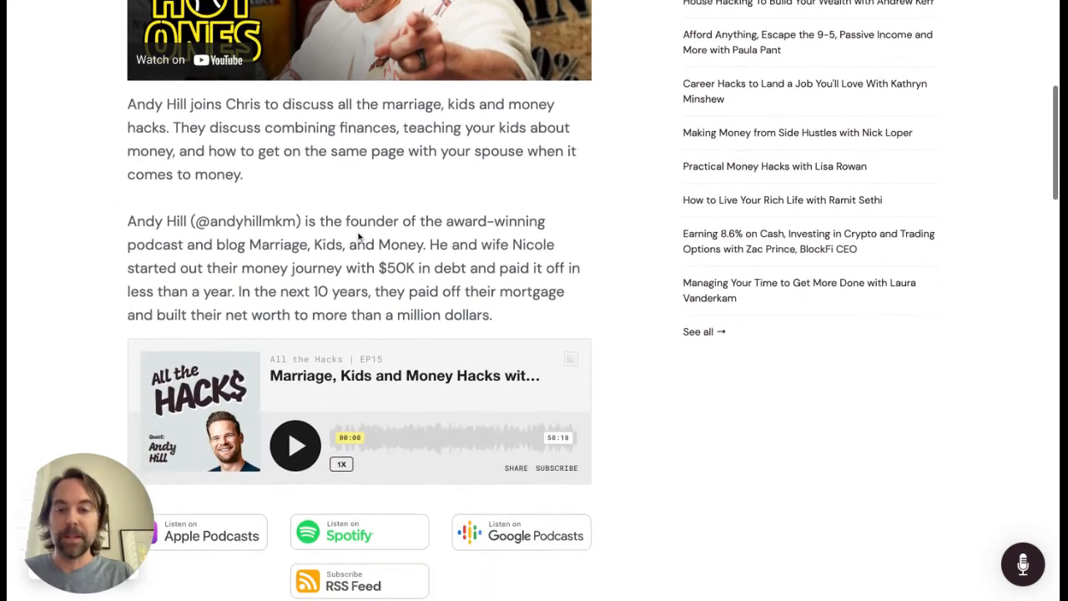
scroll(375, 300, "down", 3)
scroll(391, 306, "down", 2)
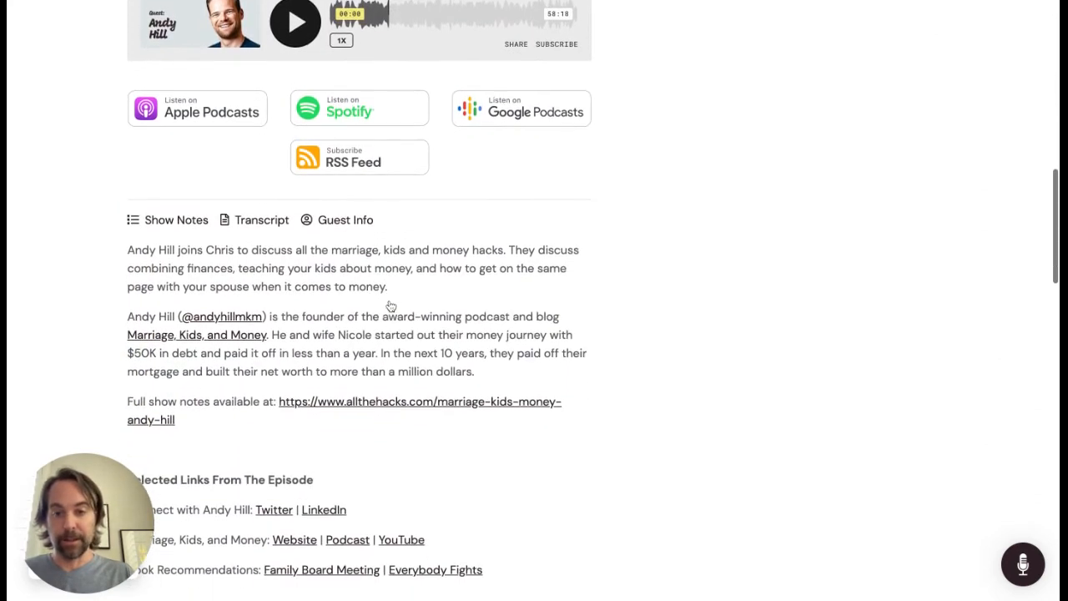
left_click(259, 135)
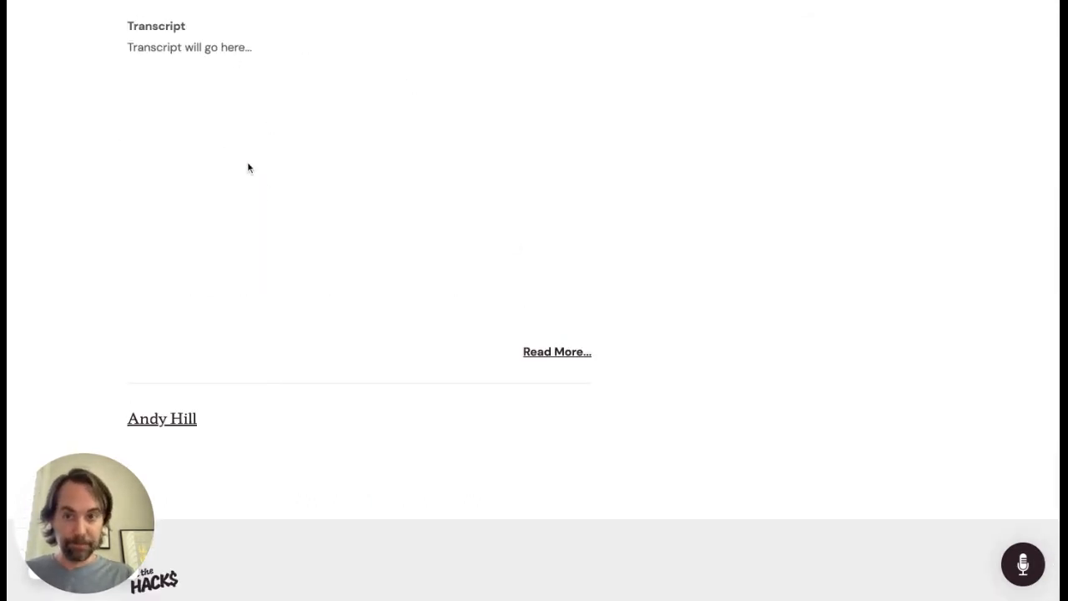
scroll(157, 262, "down", 2)
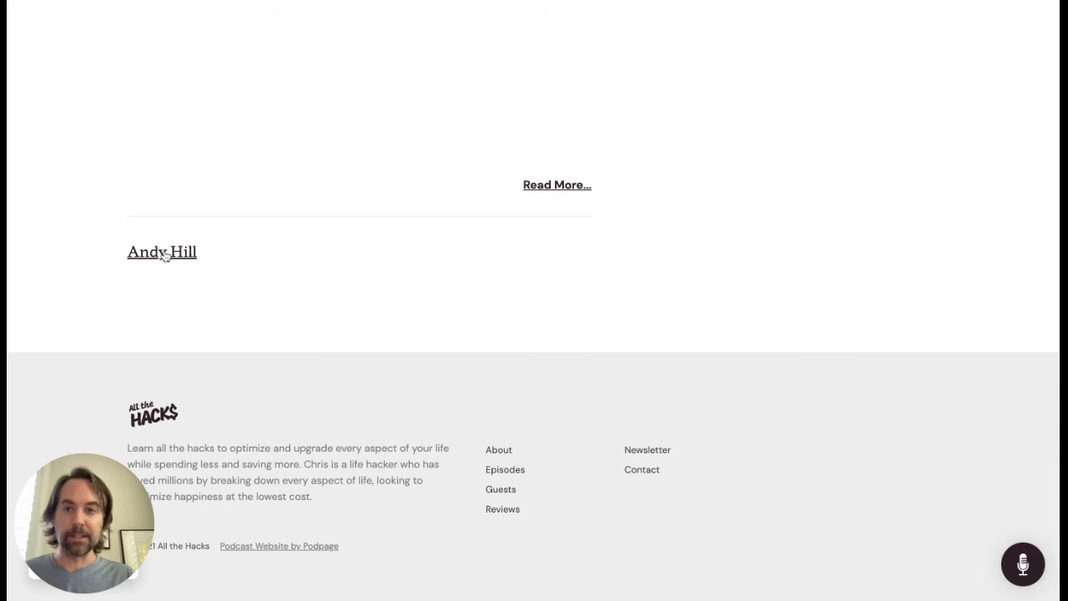
- Open the guest's own page from the episode page and look over the episodes listed there
left_click(165, 255)
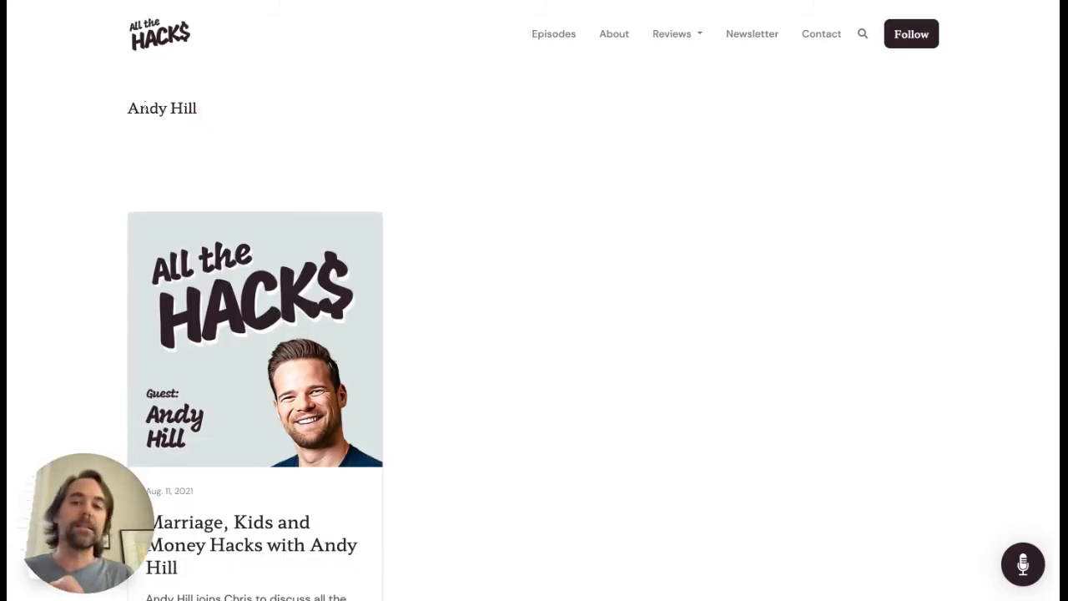
scroll(144, 106, "down", 2)
scroll(415, 352, "up", 2)
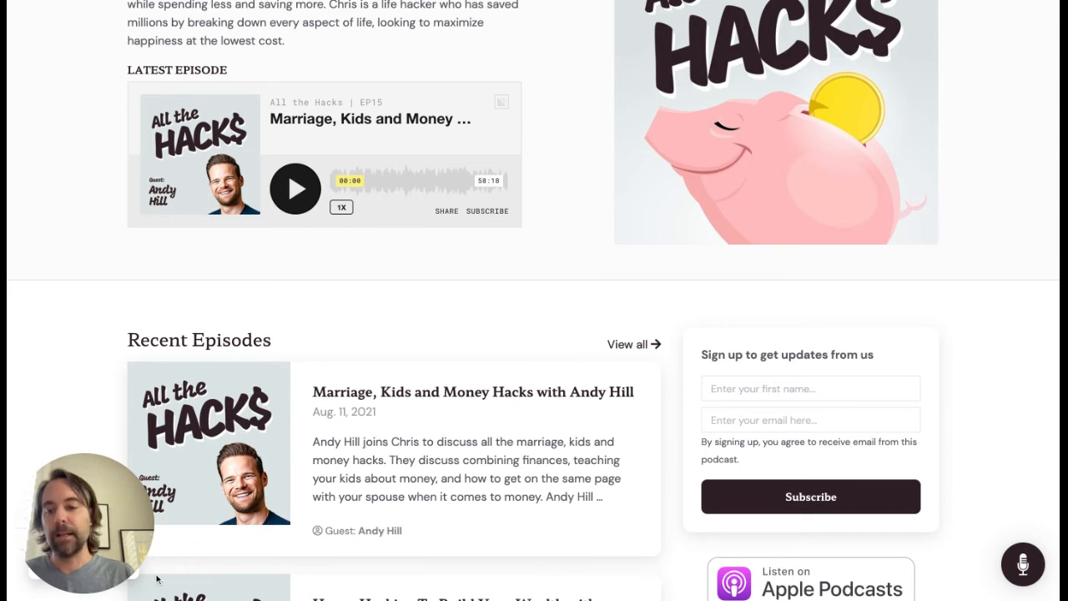
- Return from the public podcast website to its editing dashboard
left_click_drag(94, 525, 247, 418)
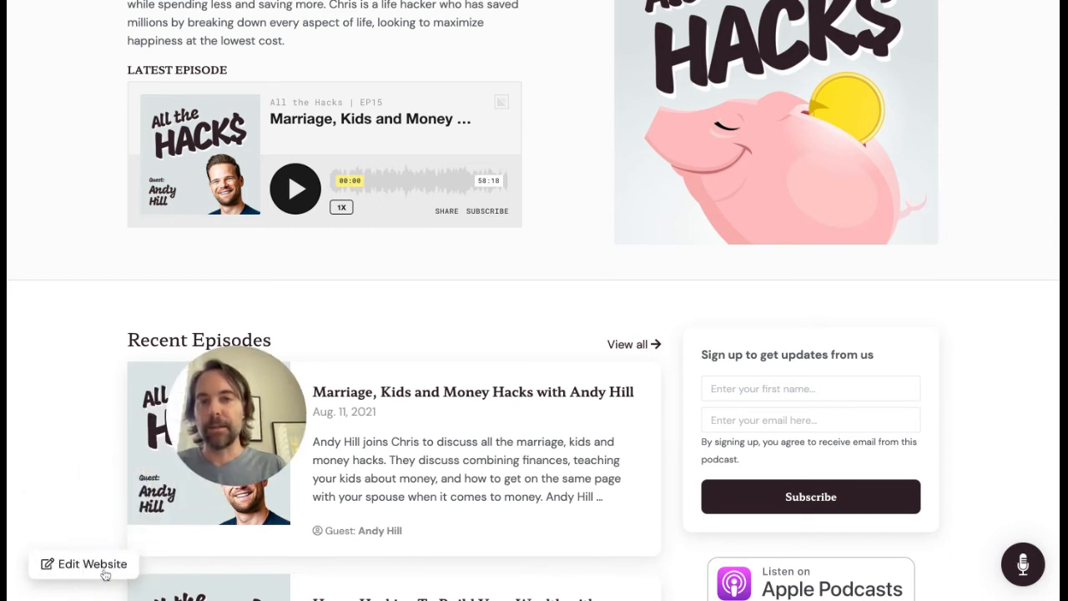
left_click(84, 564)
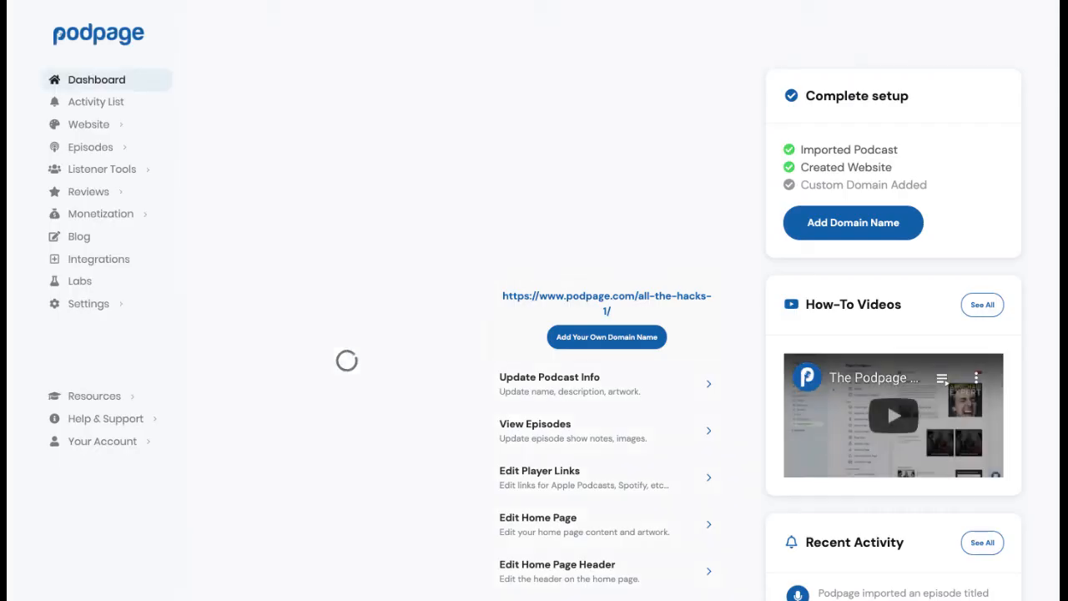
left_click_drag(271, 386, 113, 496)
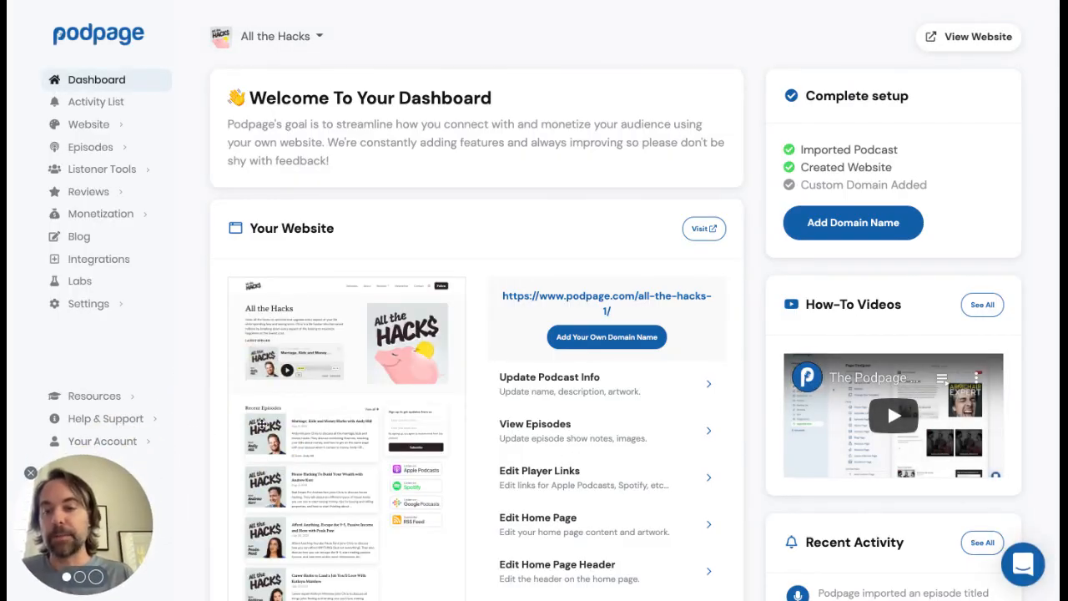
- Pre-set the upcoming episode's permalink to the guest's first name followed by "-from-podpage"
left_click(112, 147)
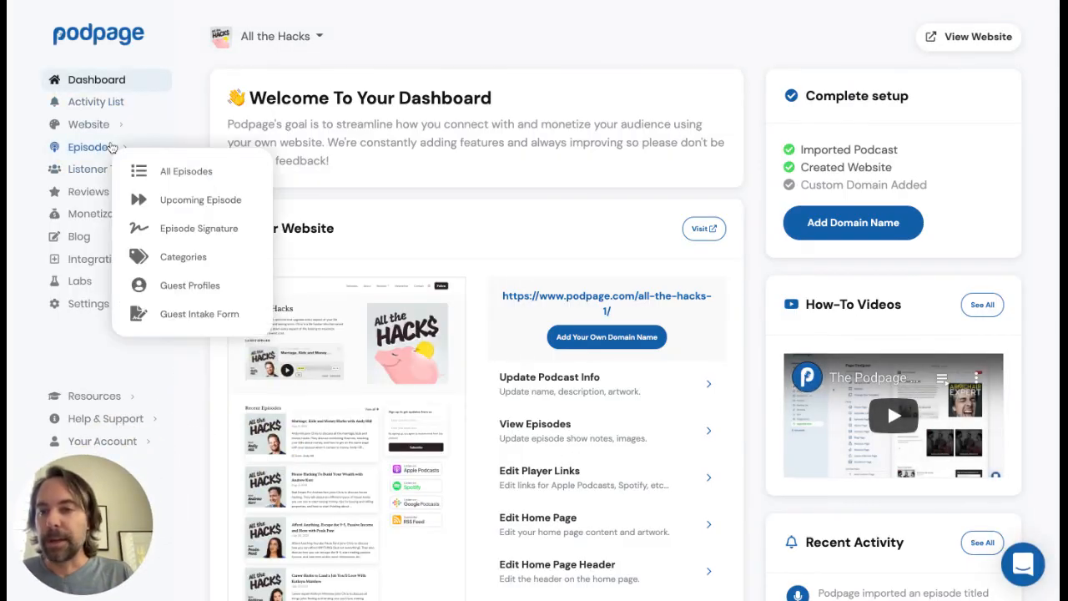
left_click(208, 201)
left_click(379, 303)
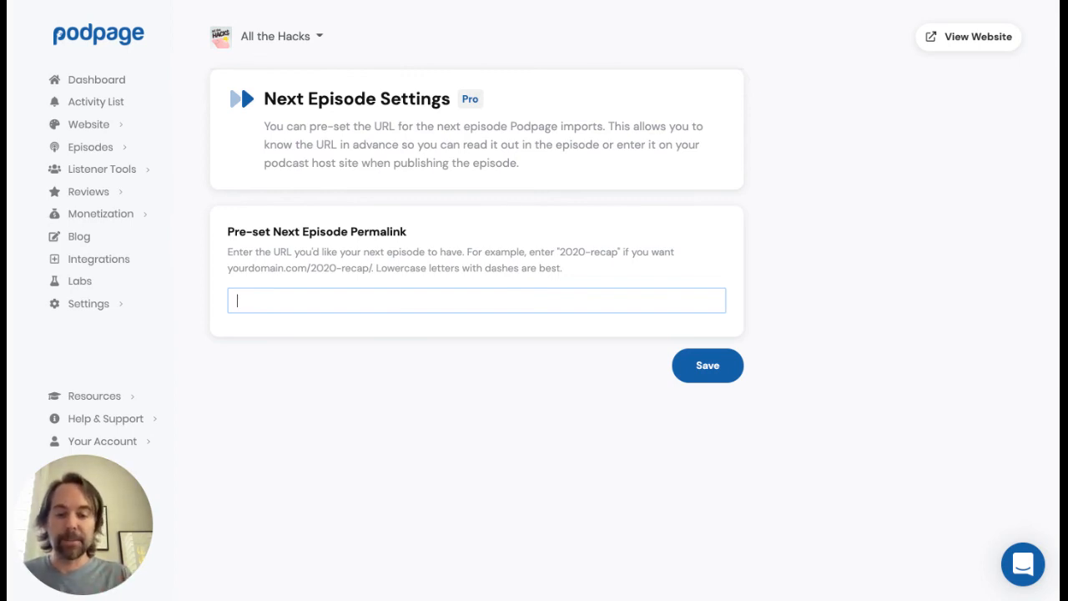
type("brenden-f")
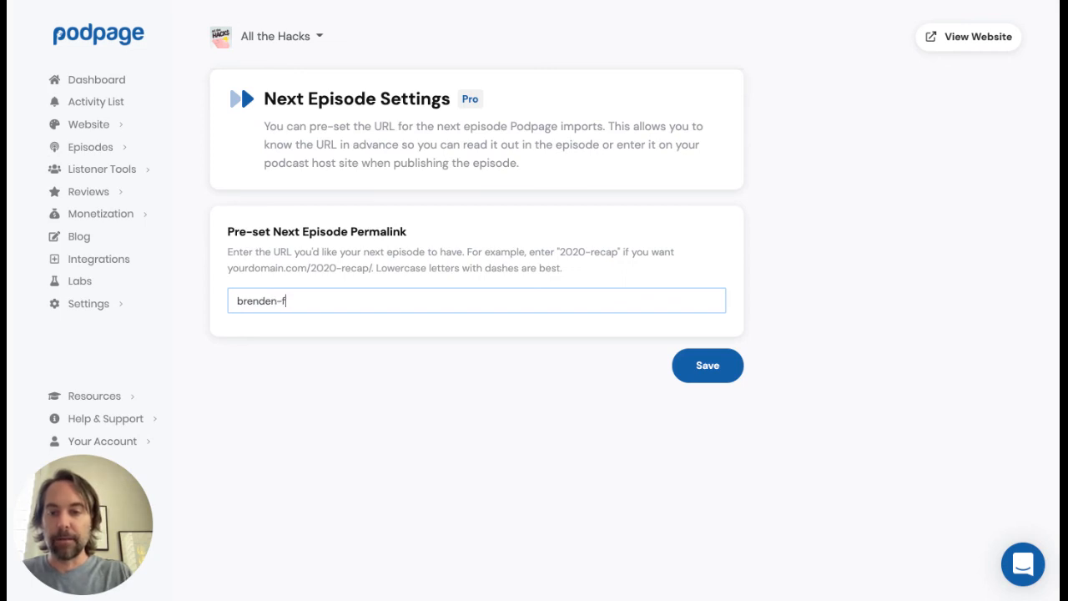
type("rom-podpag")
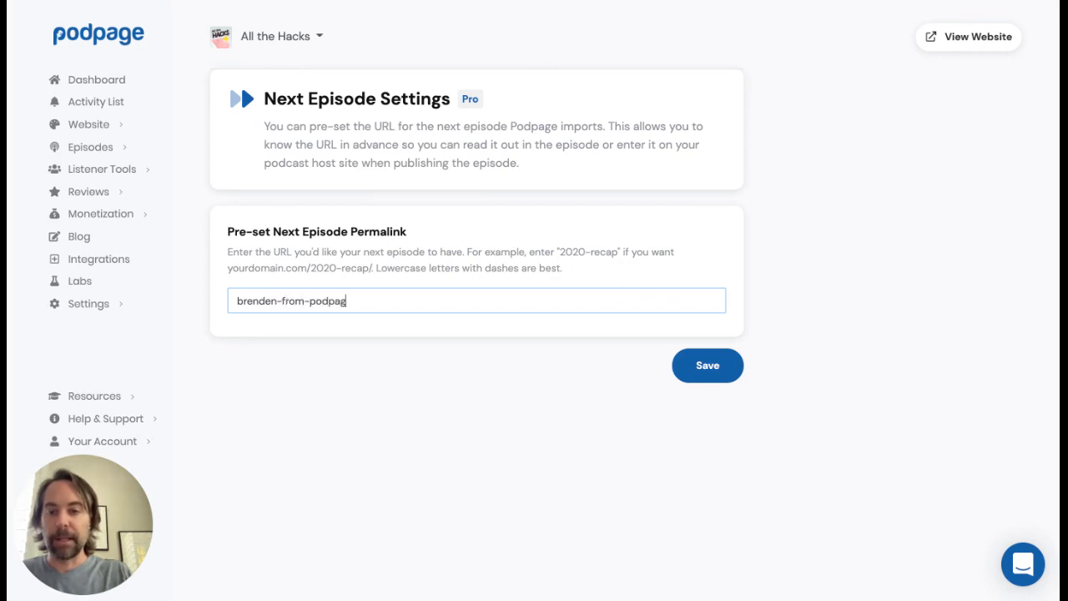
type("e")
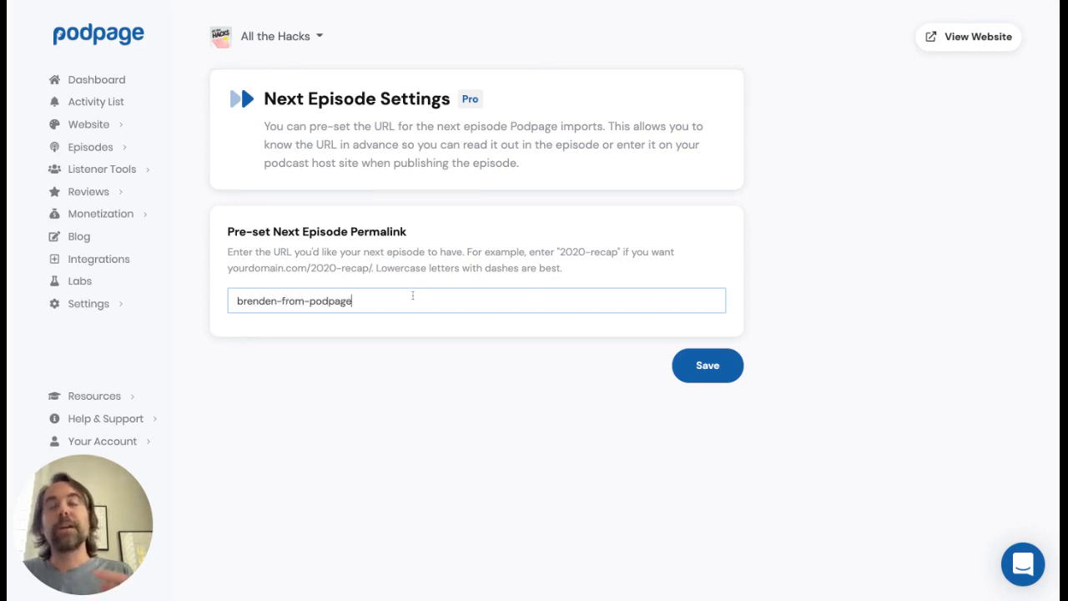